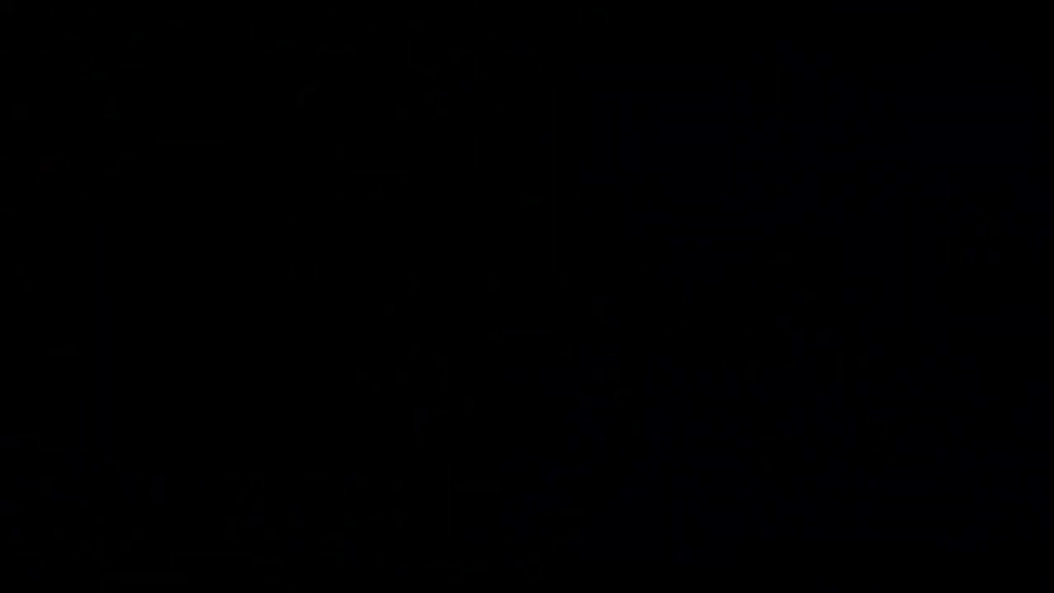
Subscribe to the channel and turn on bell notifications for its new uploads
scroll(527, 330, "up", 1)
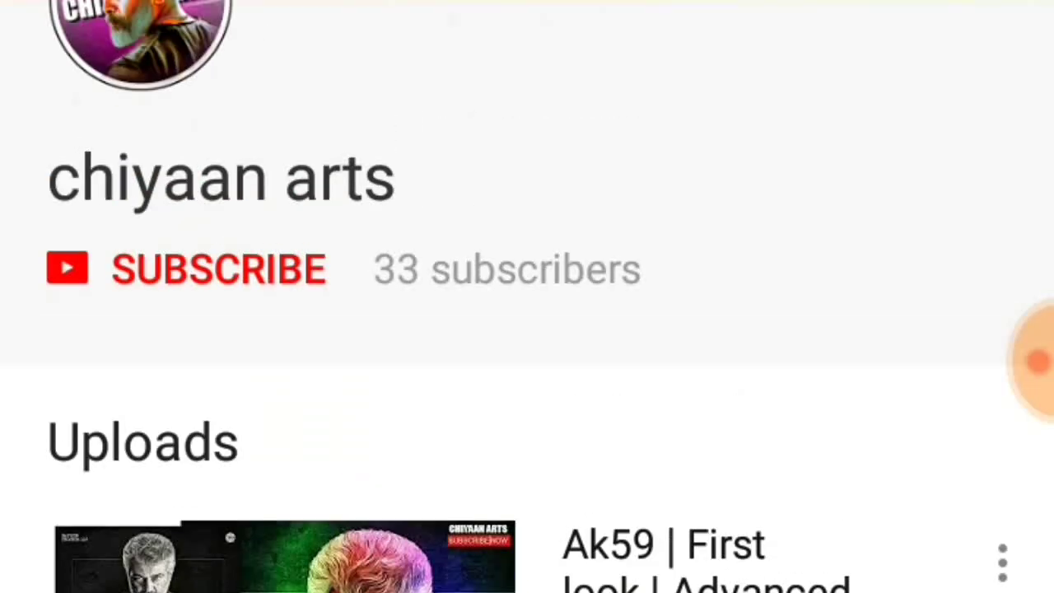
left_click(206, 268)
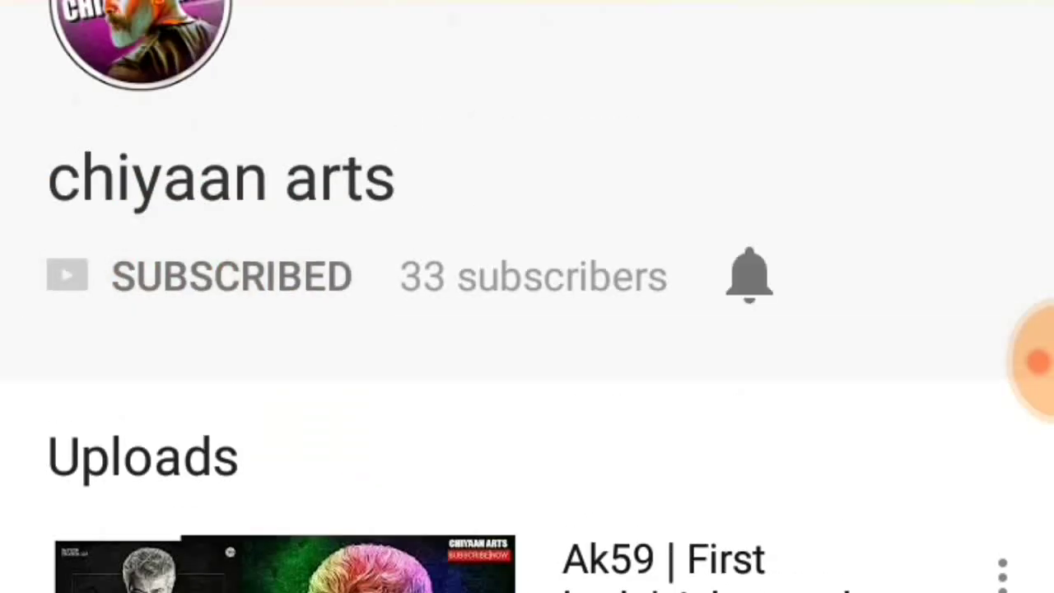
left_click(712, 239)
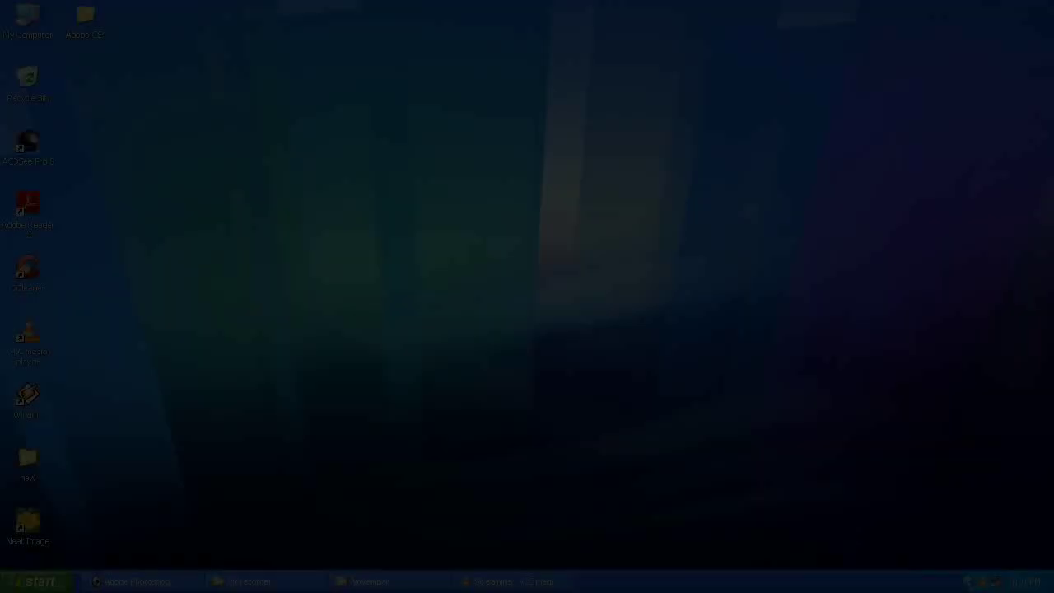
Refresh the desktop and preview the anbumani psd poster in the vlc recorder folder
key("Down")
key("Return")
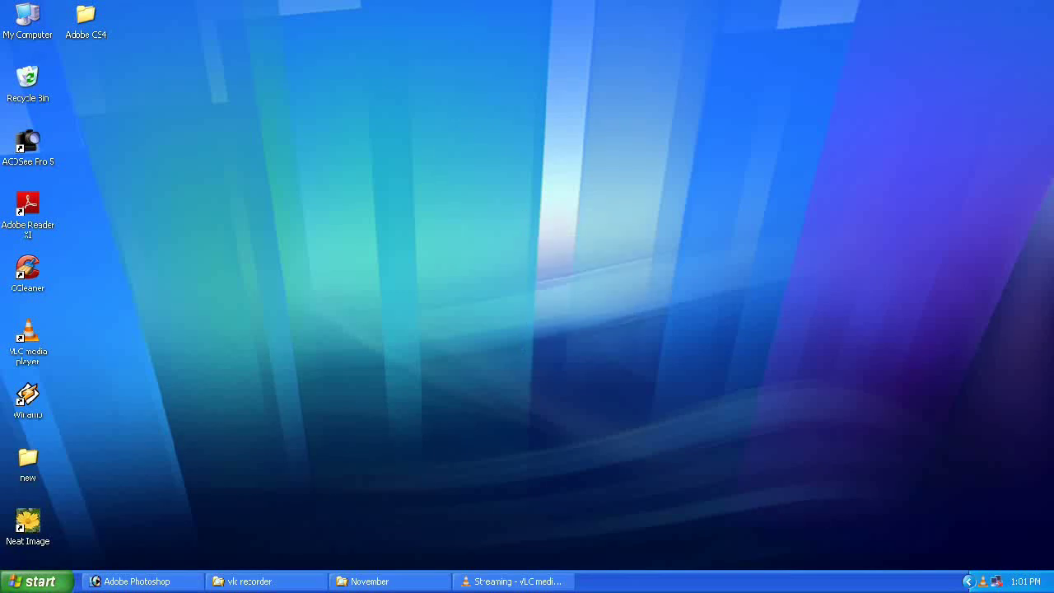
left_click(247, 581)
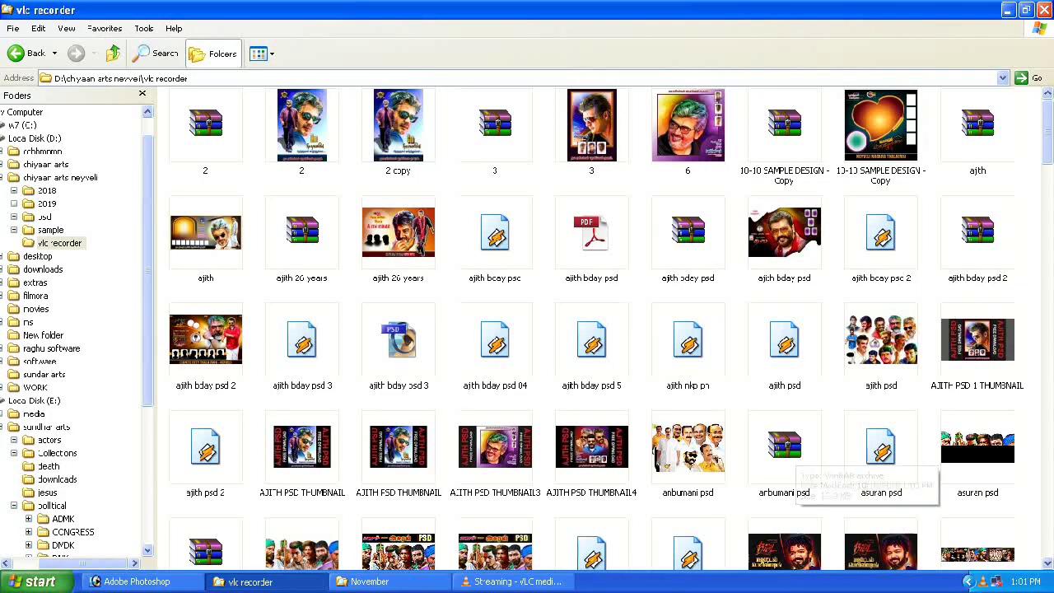
left_click(687, 448)
key("Return")
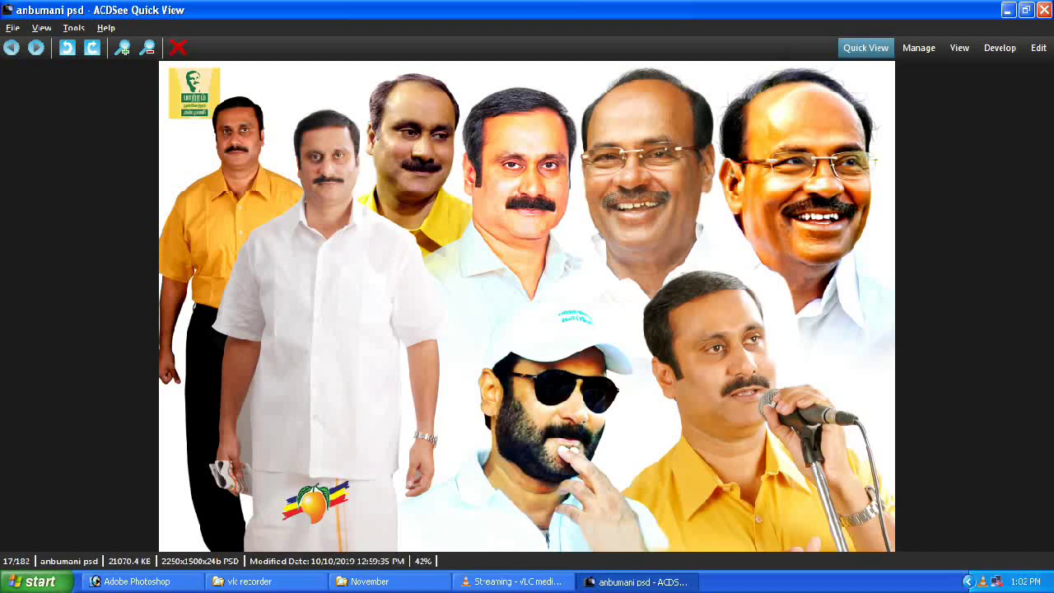
Close the poster preview and open the anbumani psd RAR archive beside it
left_click(1044, 9)
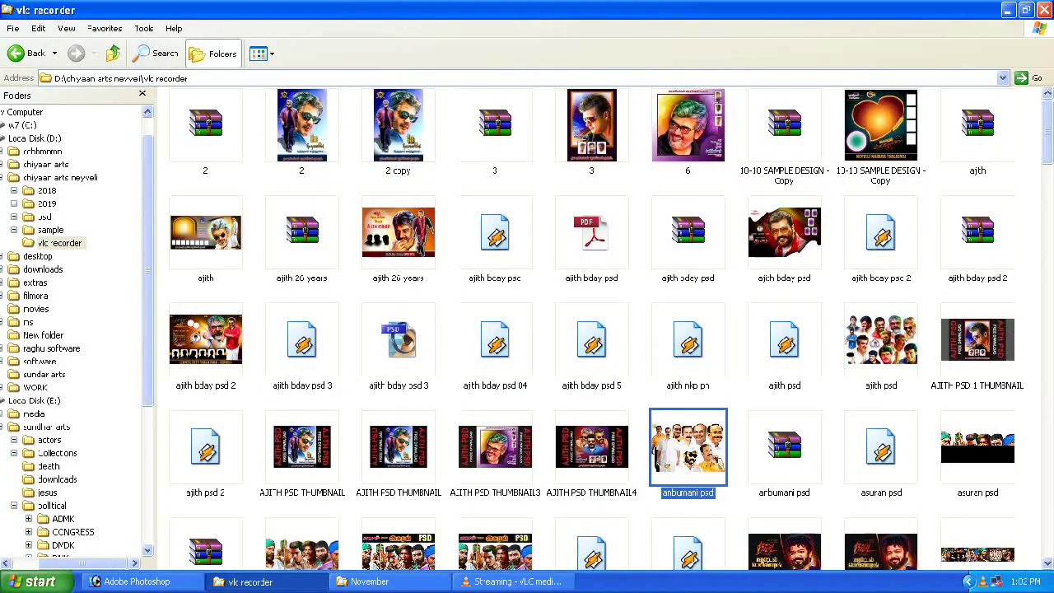
key("Right")
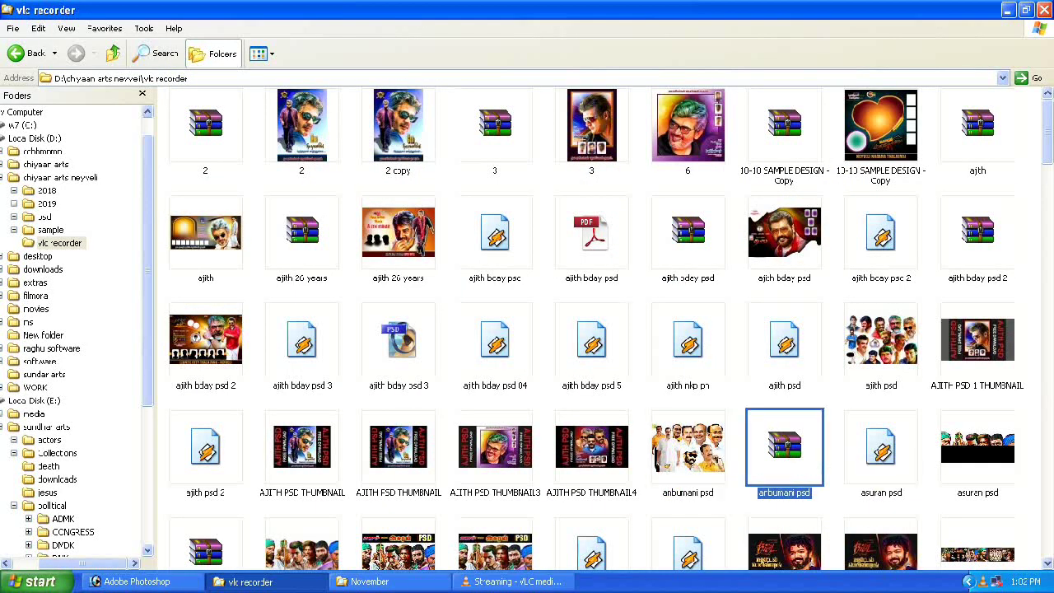
key("Return")
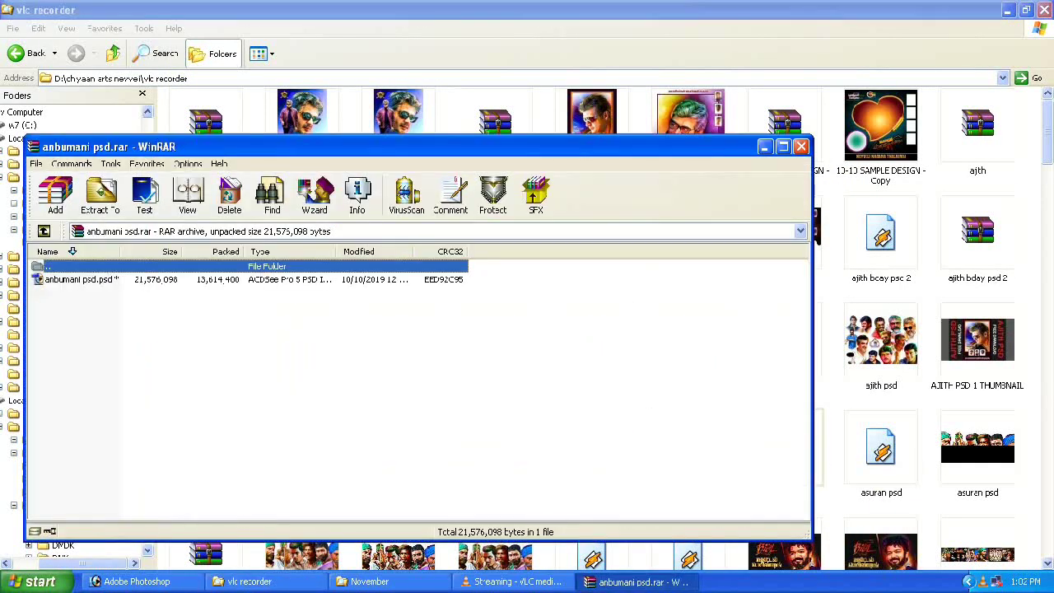
Open anbumani psd.psd from the archive, entering the archive password to extract it
key("Down")
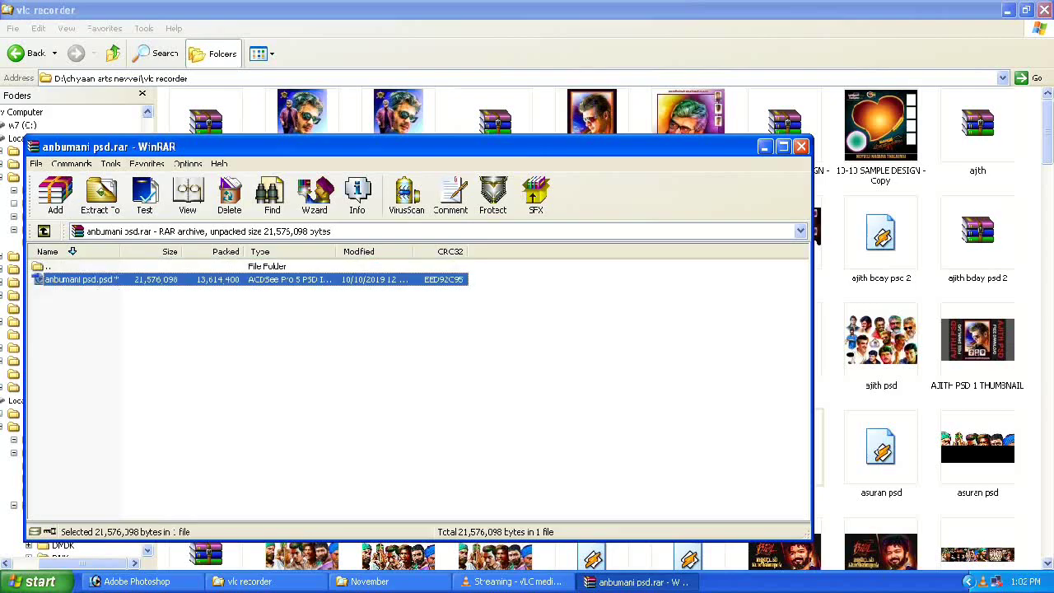
key("Return")
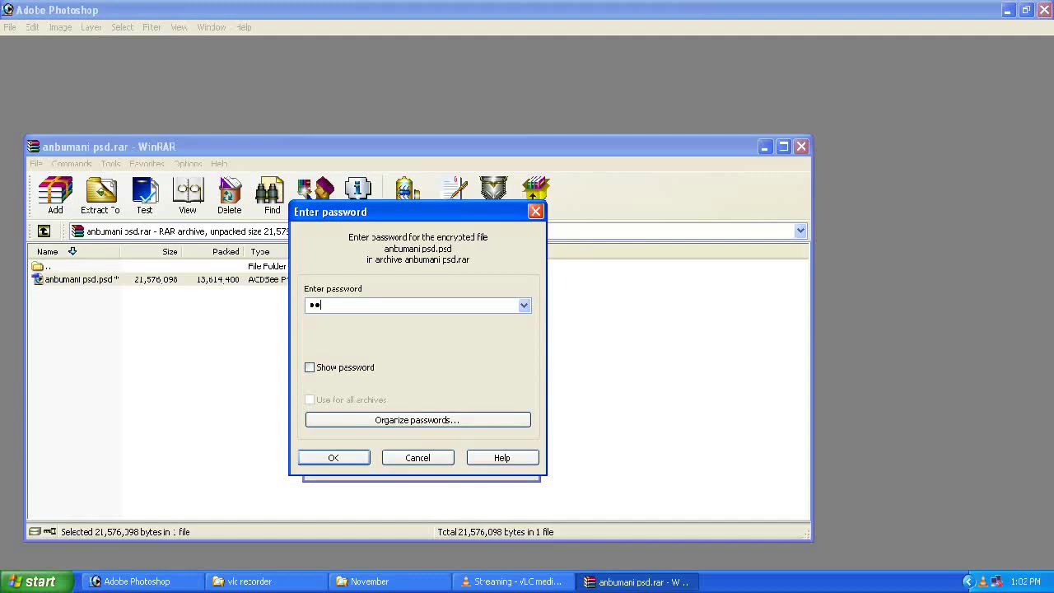
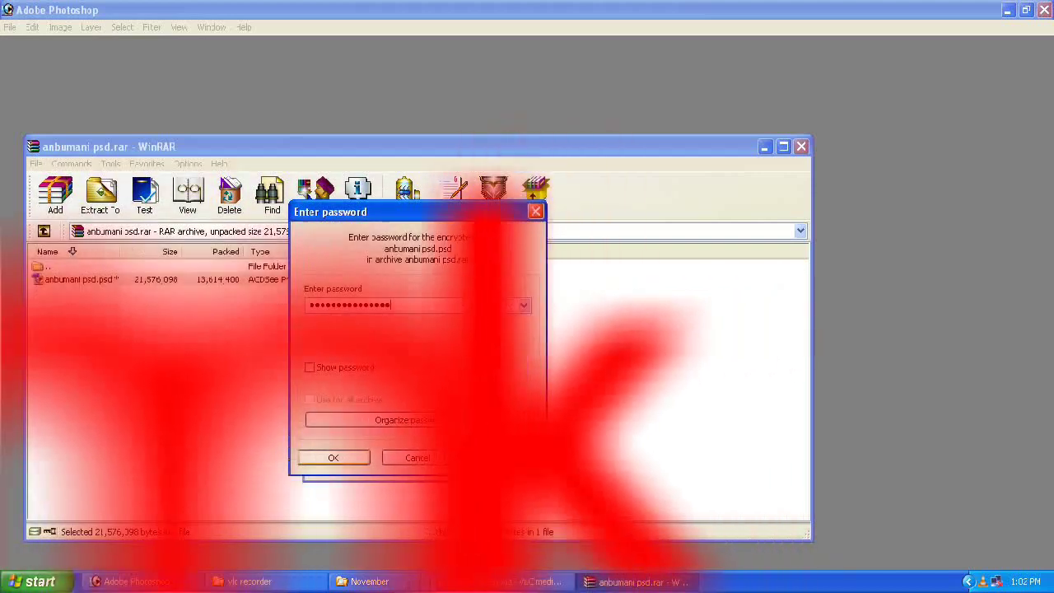
key("Return")
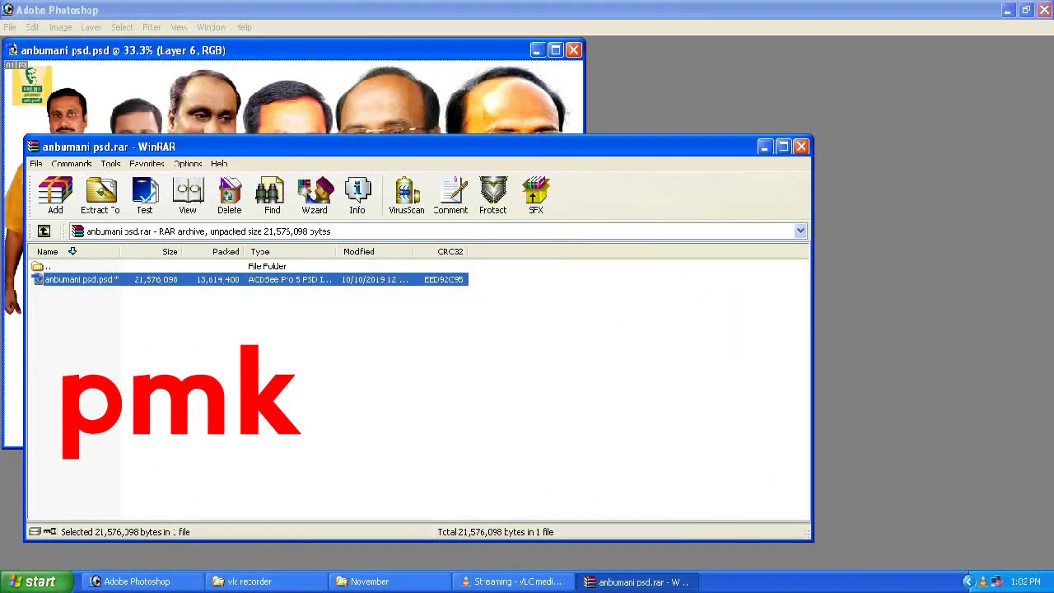
Close WinRAR, maximize the poster document, and zoom in and out to inspect the faces
left_click(800, 147)
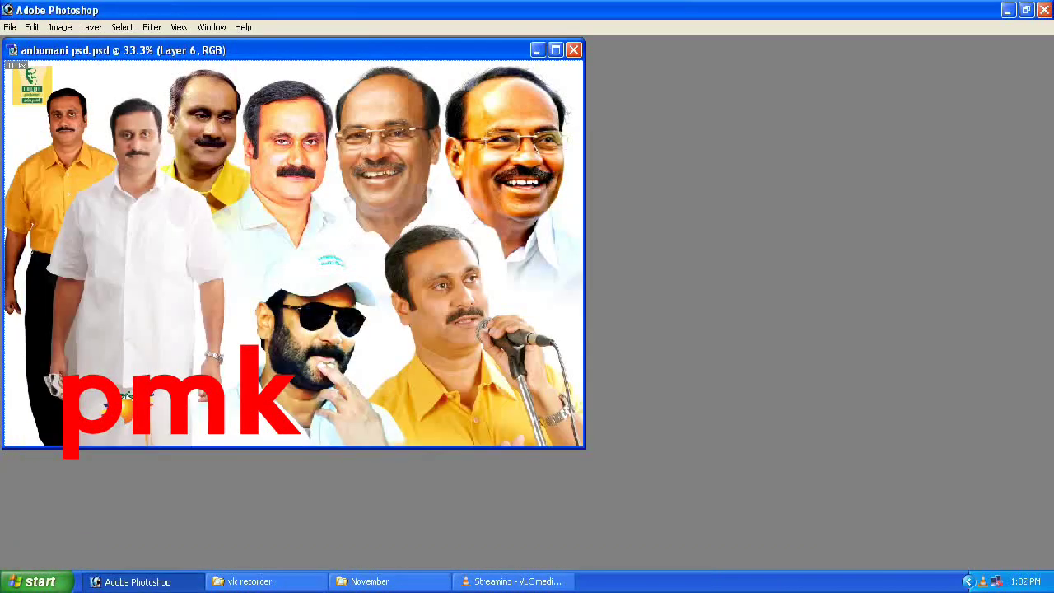
left_click(555, 50)
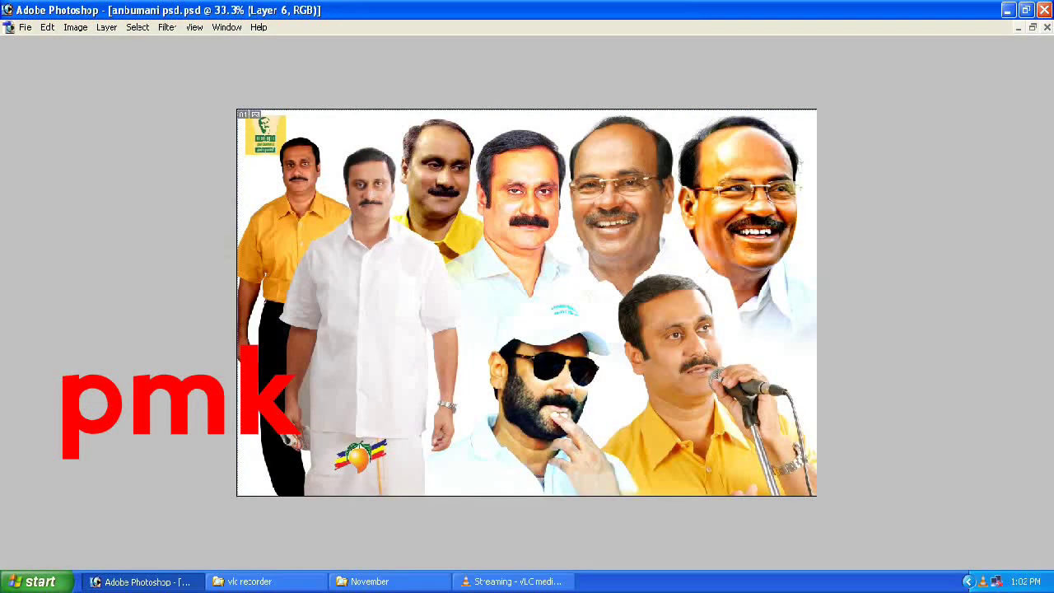
key("ctrl+0")
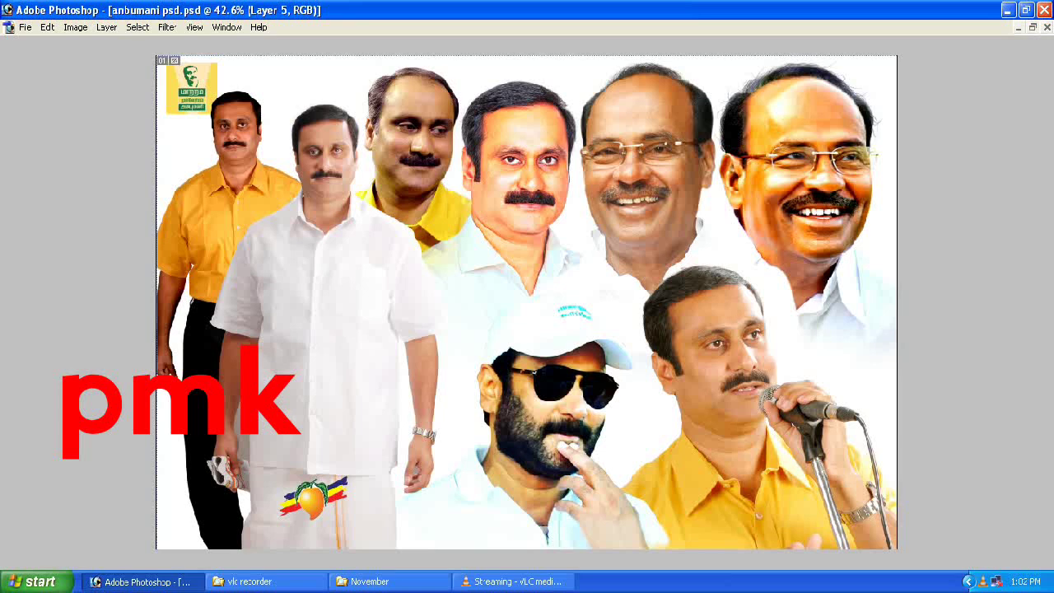
key("ctrl+plus")
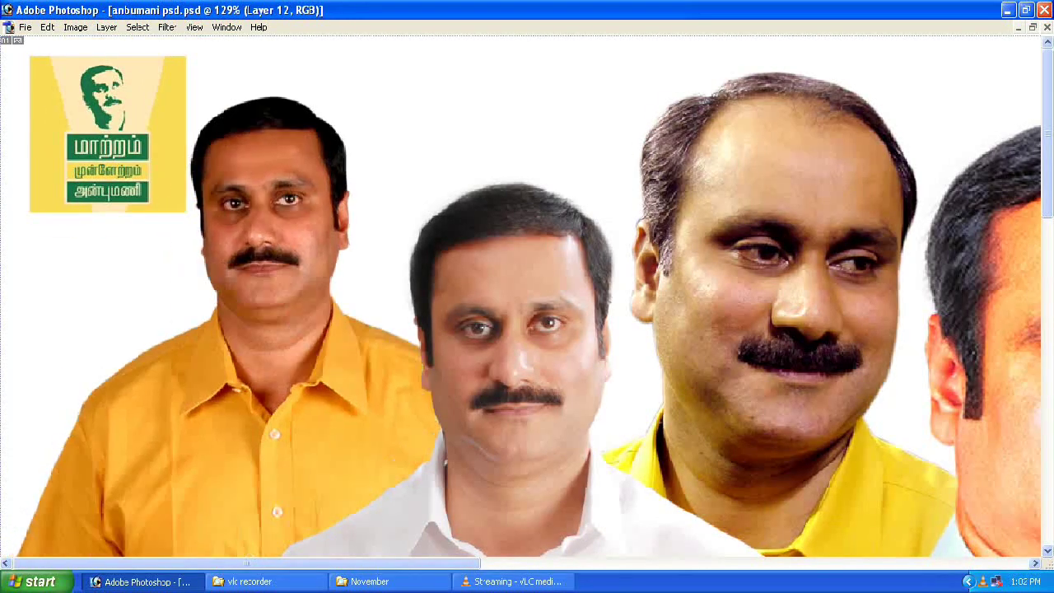
key("ctrl+minus")
key("ctrl+minus")
key("ctrl+minus")
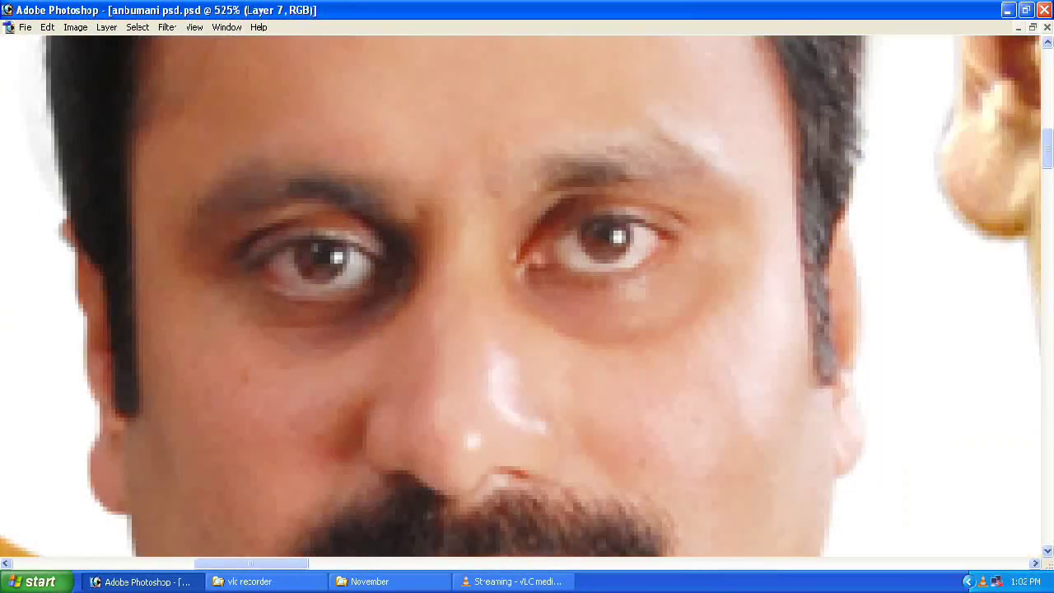
key("ctrl+0")
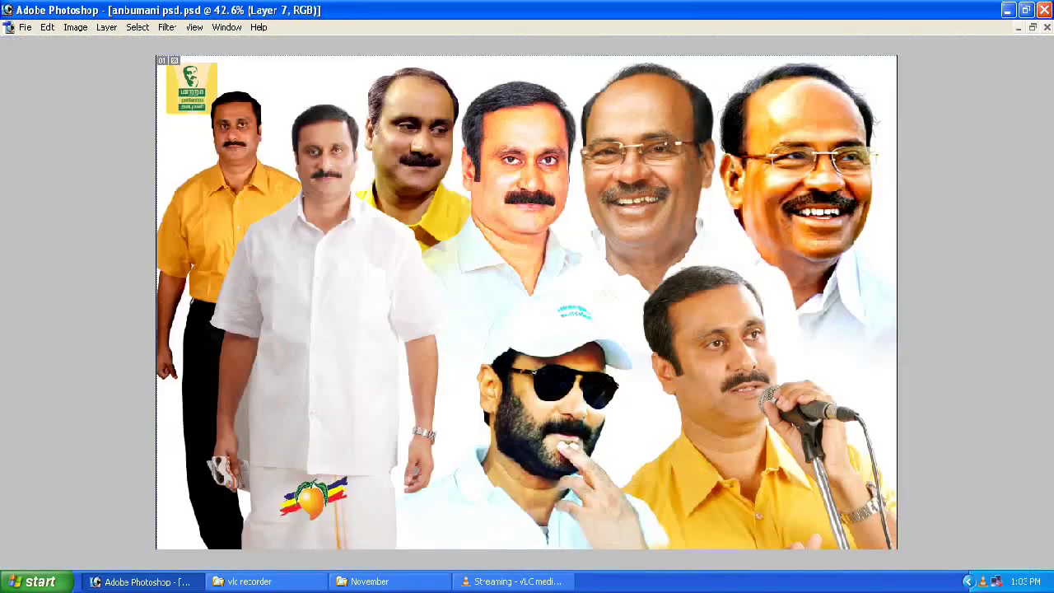
Set the Image Size resolution to 300 pixels per inch
key("ctrl+alt+i")
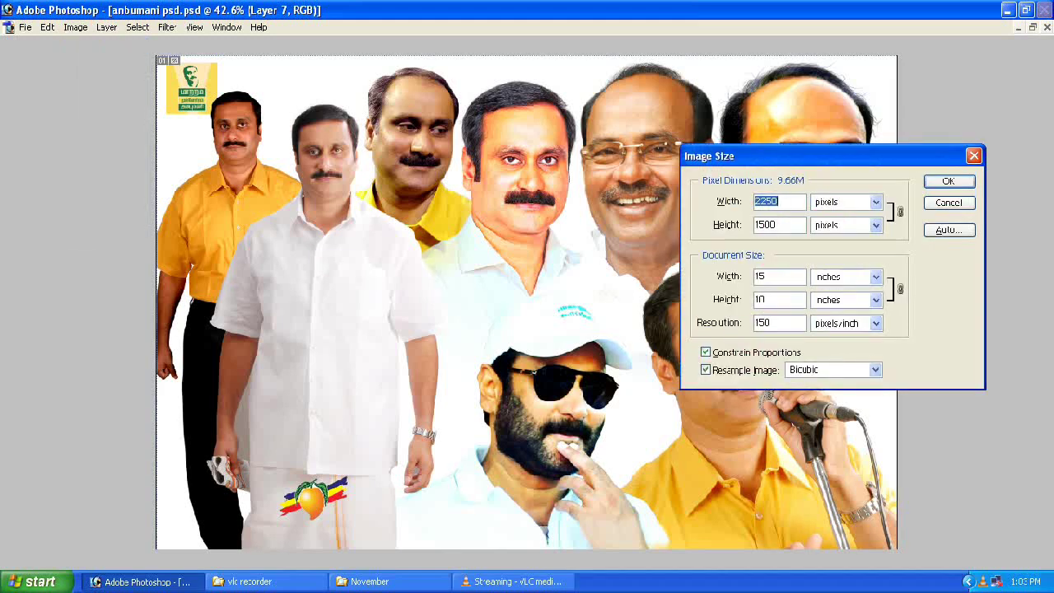
type("300")
key("Return")
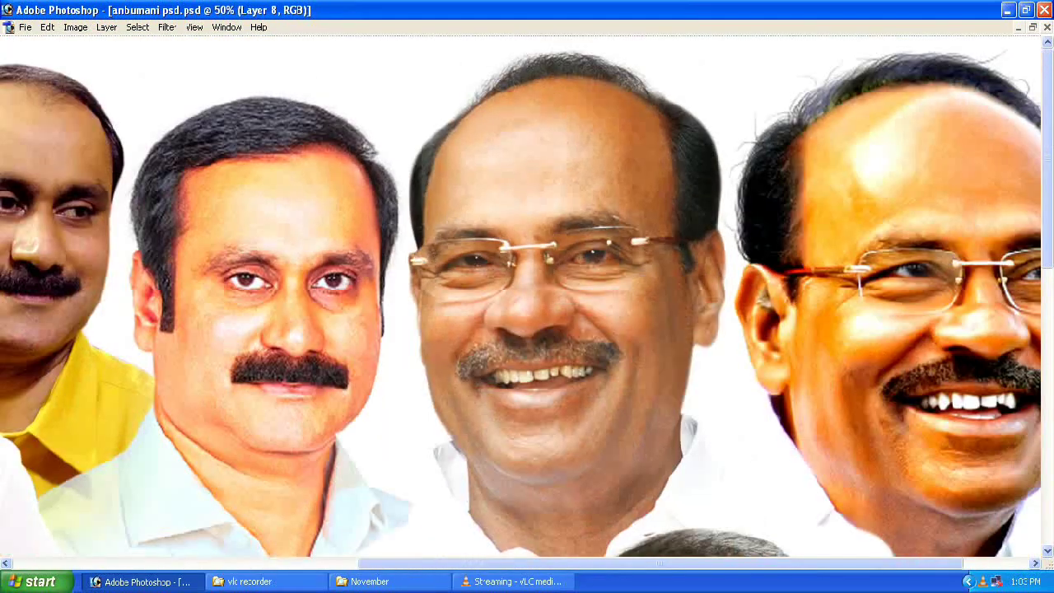
key("ctrl+minus")
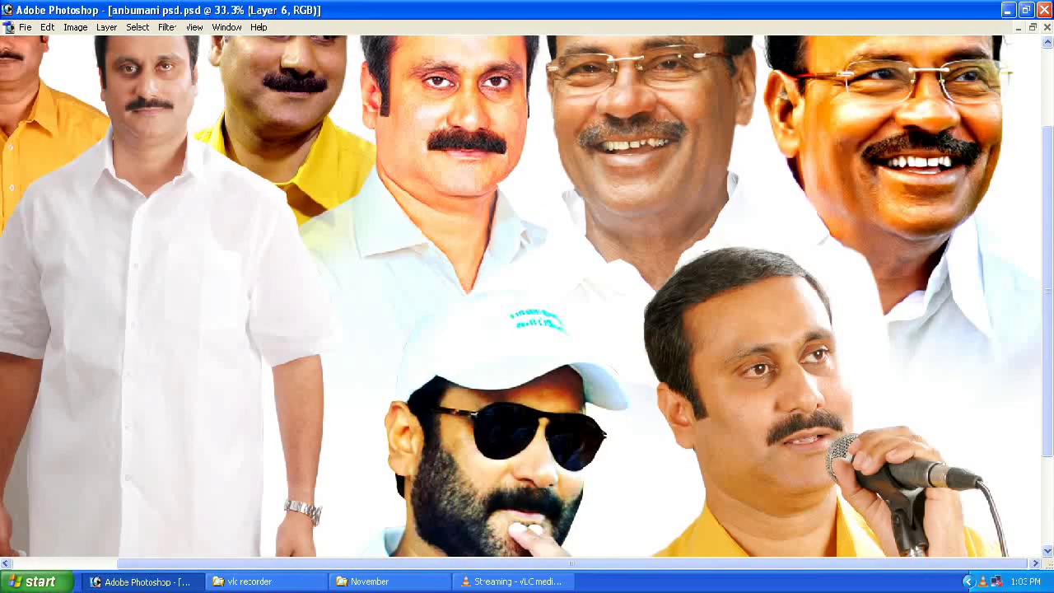
left_click_drag(723, 346, 980, 384)
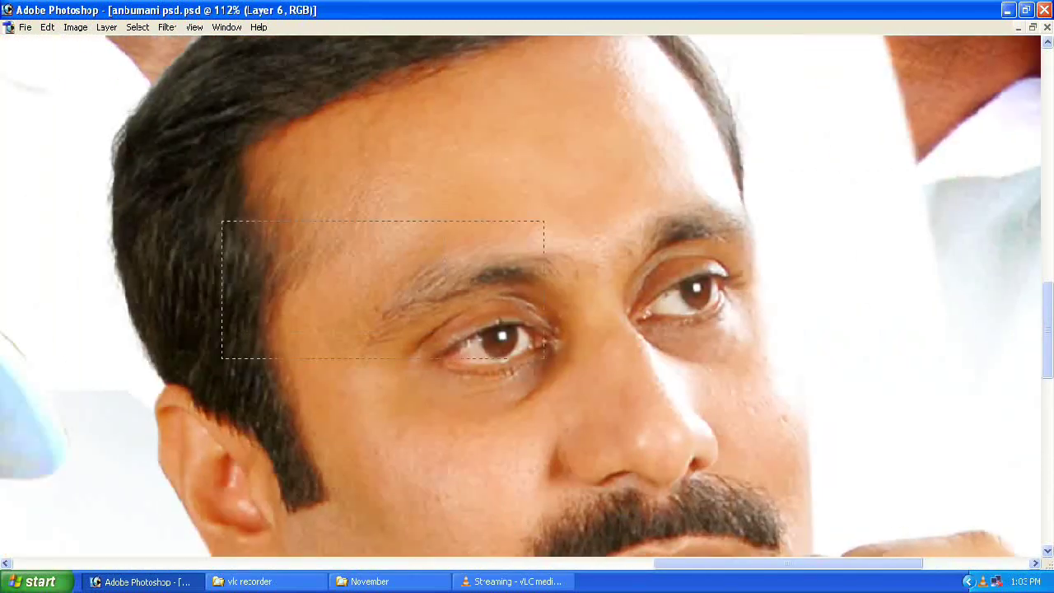
left_click_drag(543, 358, 738, 380)
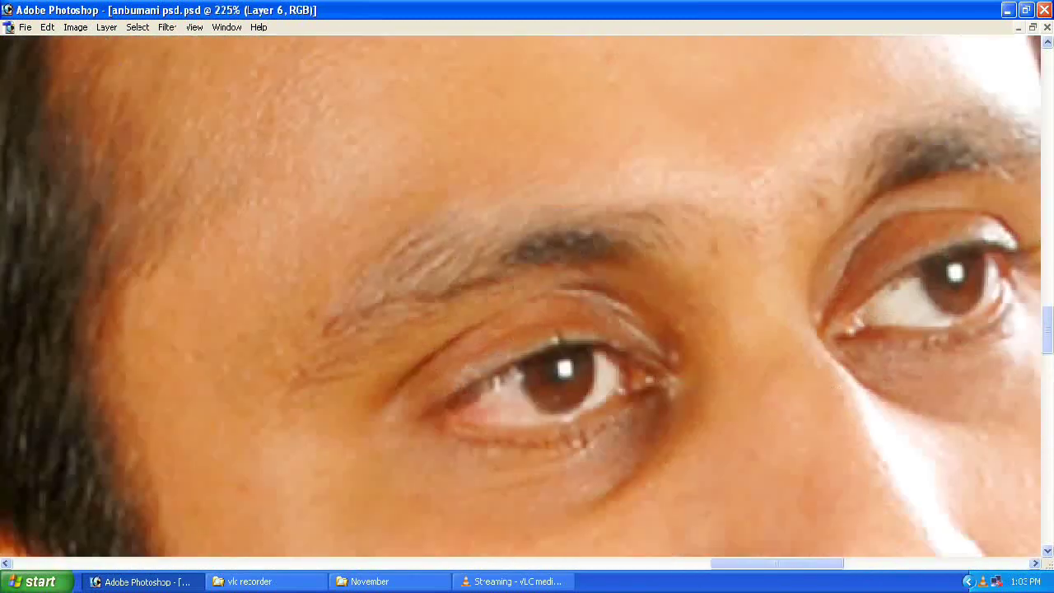
left_click_drag(541, 380, 831, 494)
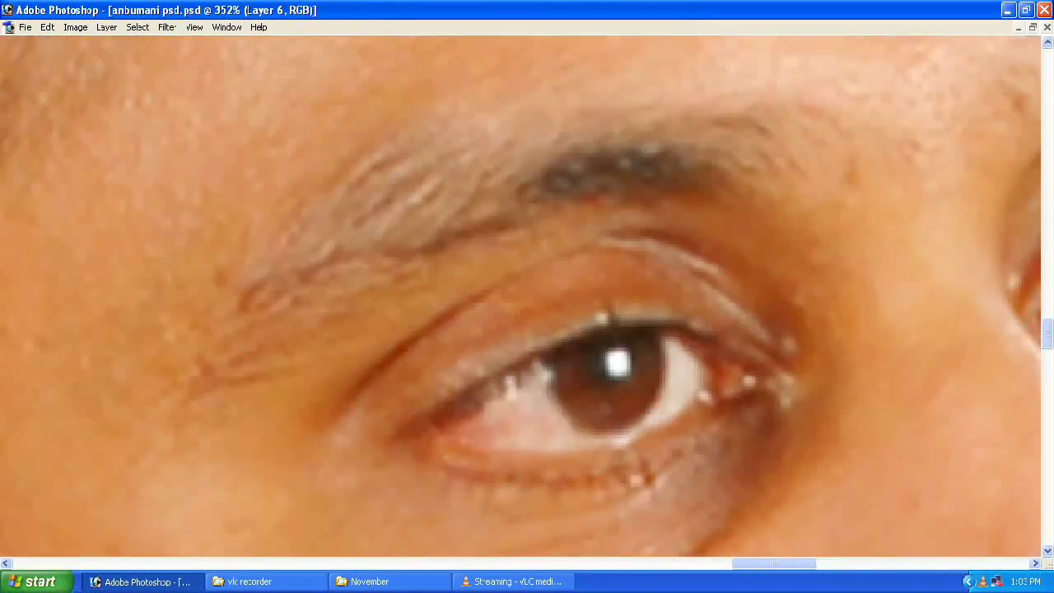
key("ctrl+minus")
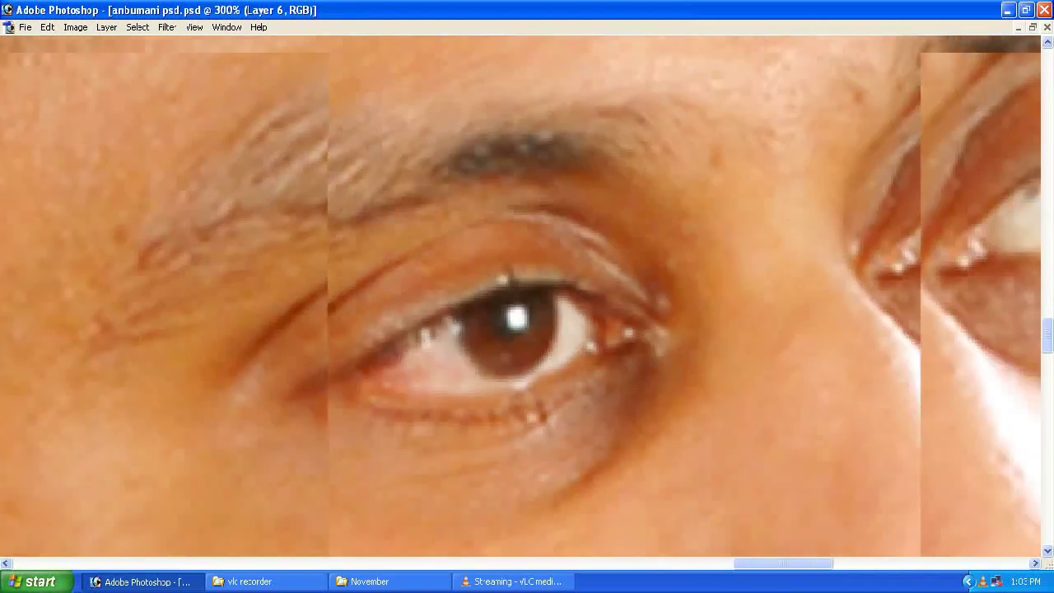
key("ctrl+minus")
key("ctrl+minus")
key("ctrl+minus")
key("ctrl+minus")
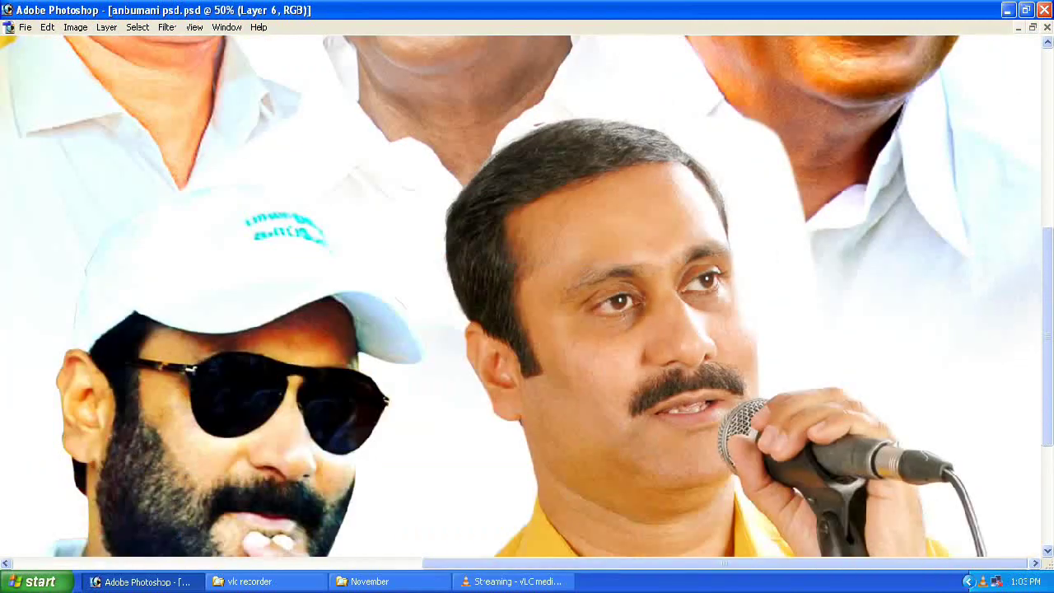
key("ctrl+minus")
key("ctrl+minus")
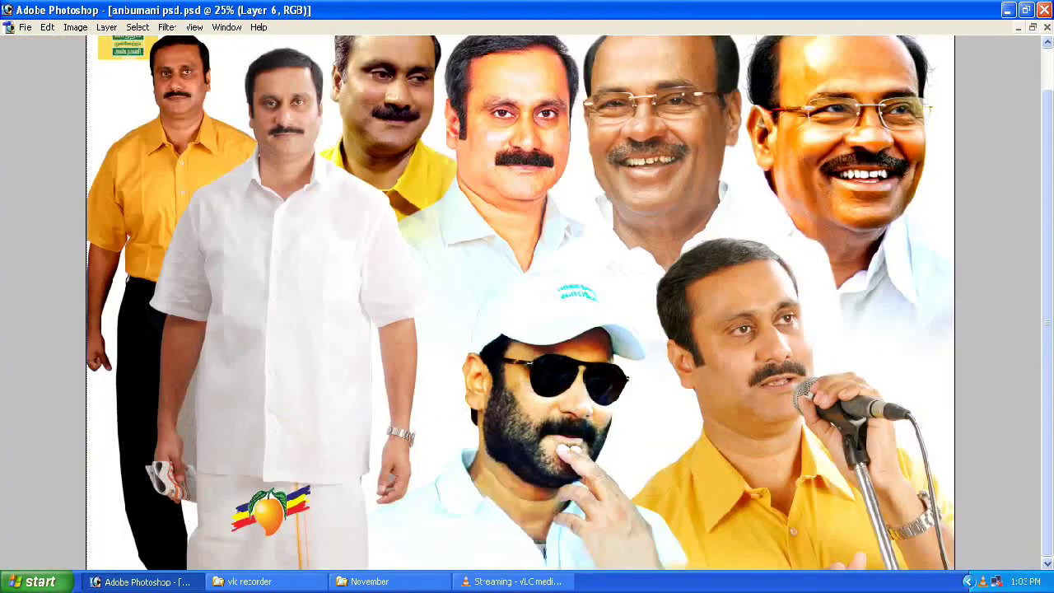
key("ctrl+0")
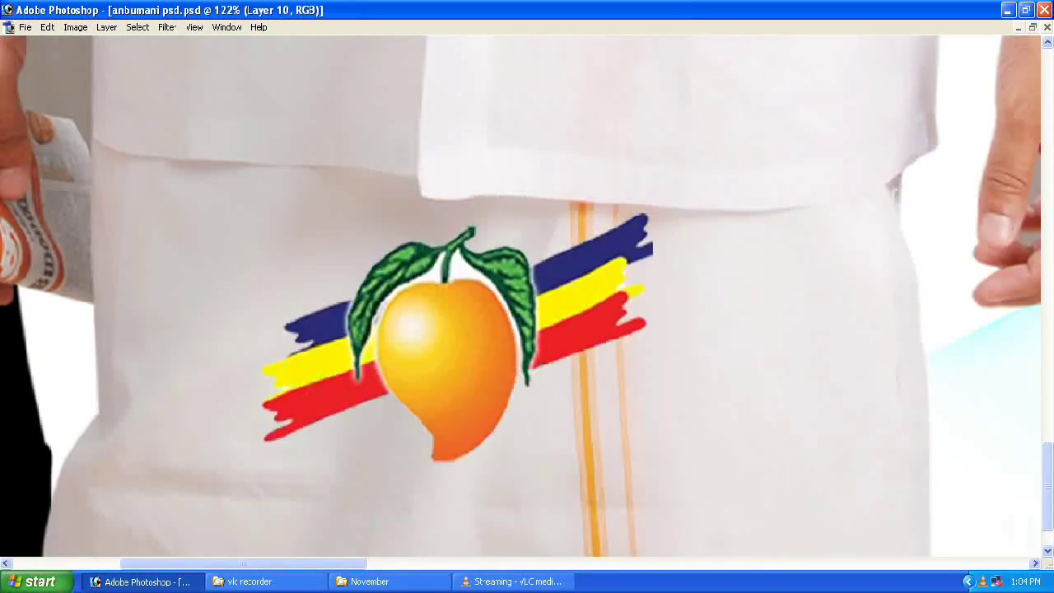
Zoom out on the poster, then open the Start menu and dismiss it back to Explorer
key("ctrl+minus")
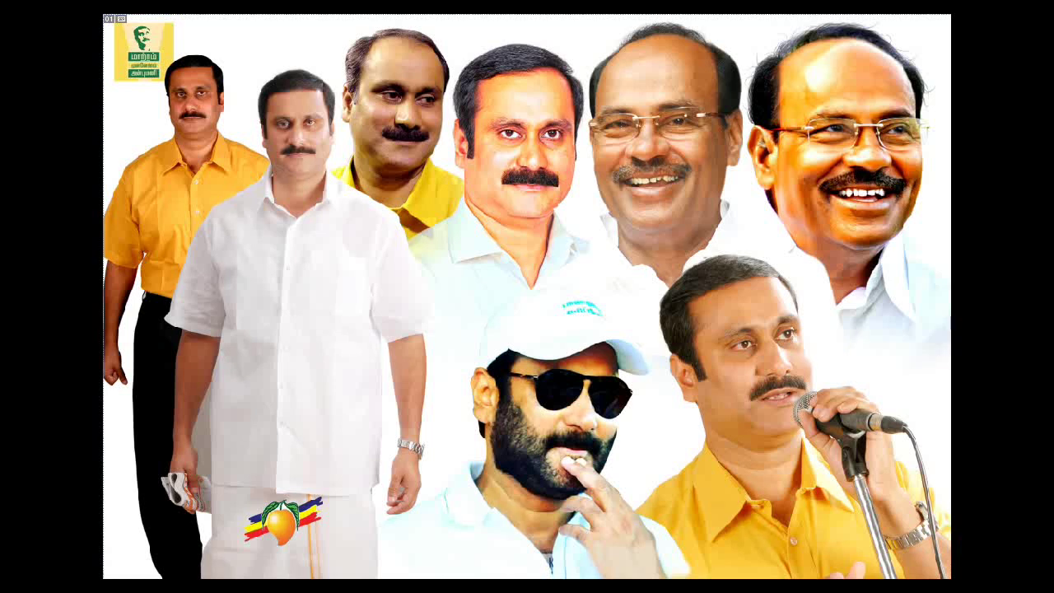
key("super")
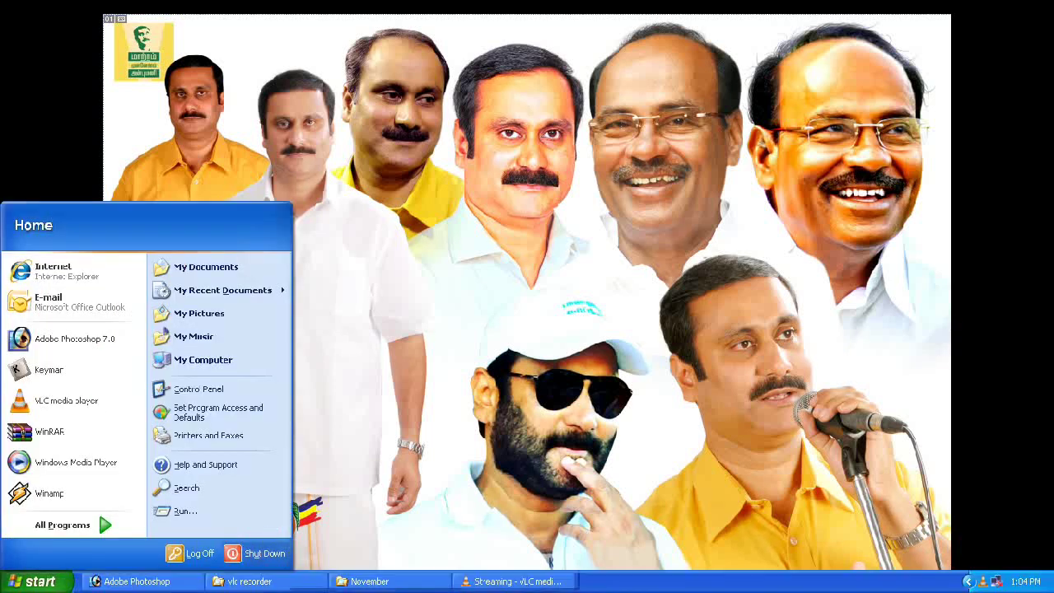
key("Escape")
Go back to My Computer and open the sundhar arts folder on Local Disk (E:)
key("alt+Left")
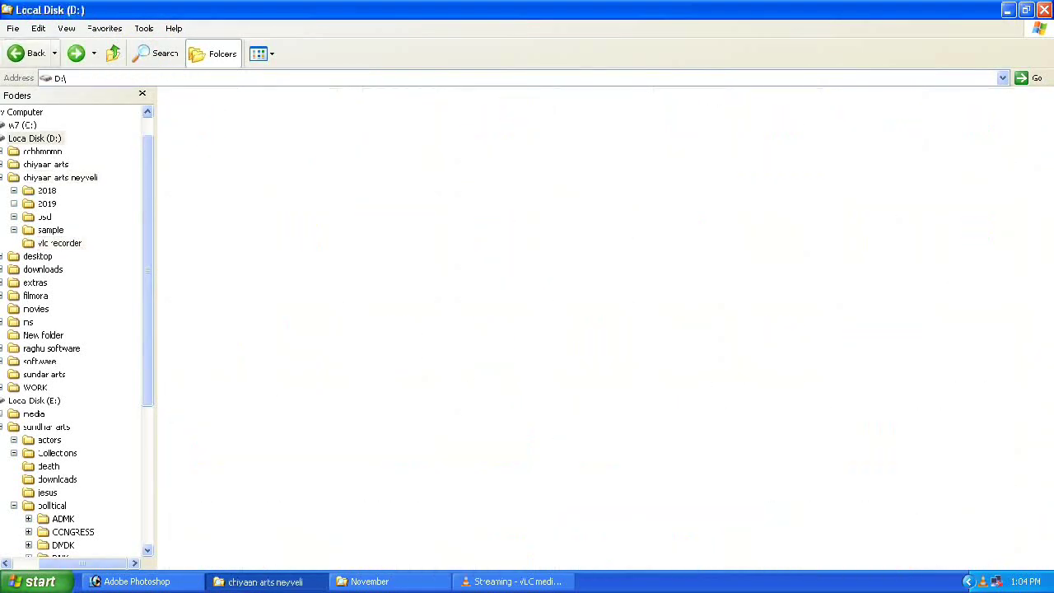
key("alt+Left")
key("Right")
key("Return")
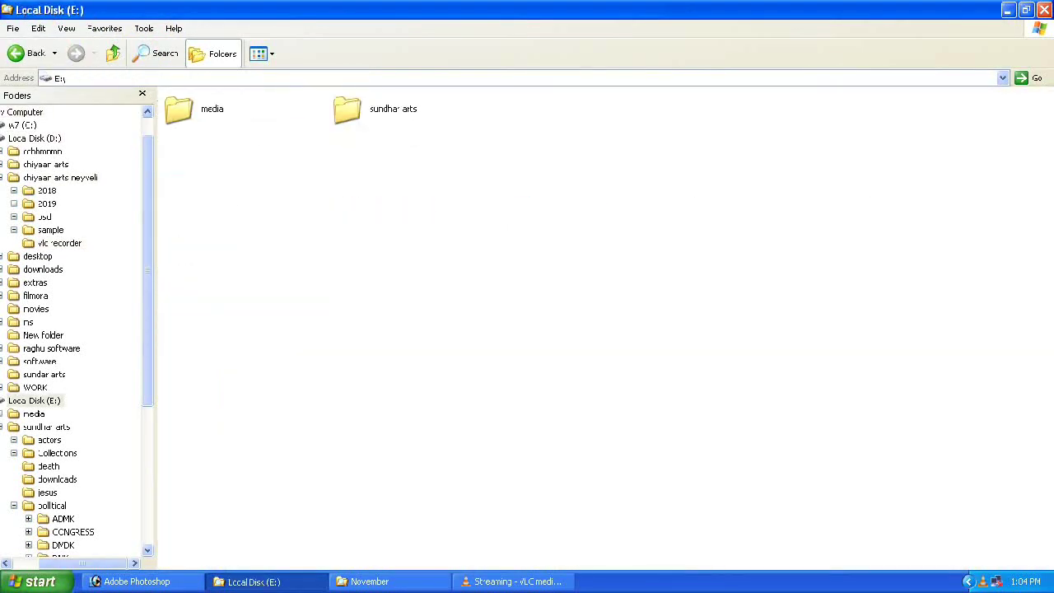
key("s")
key("Return")
Open pollitical, then the dr.anbumani ramadoss photo folder, after a brief detour into actors
key("Right")
key("Return")
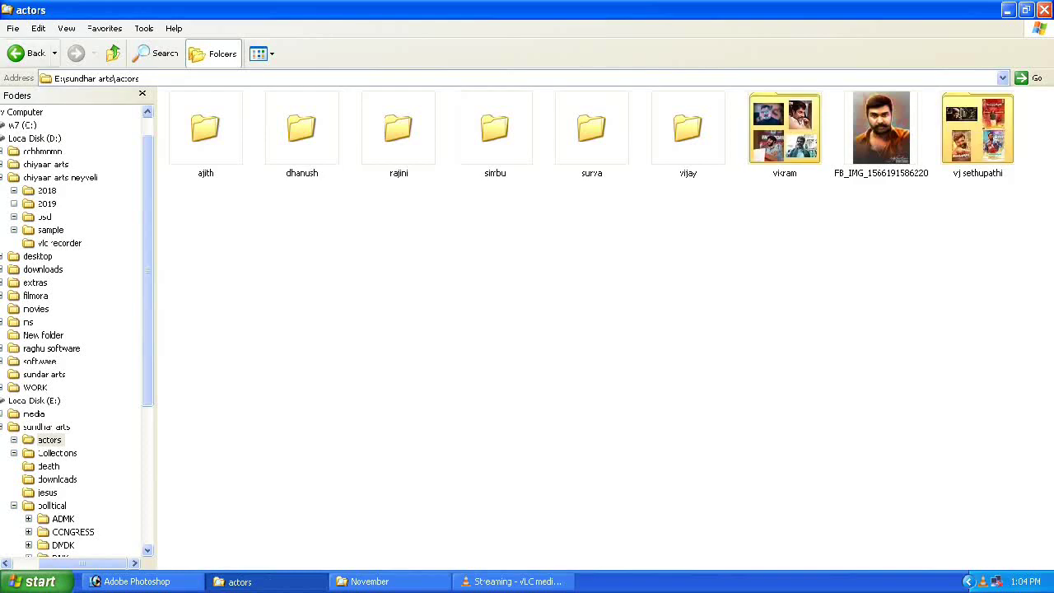
key("BackSpace")
key("Down")
key("Return")
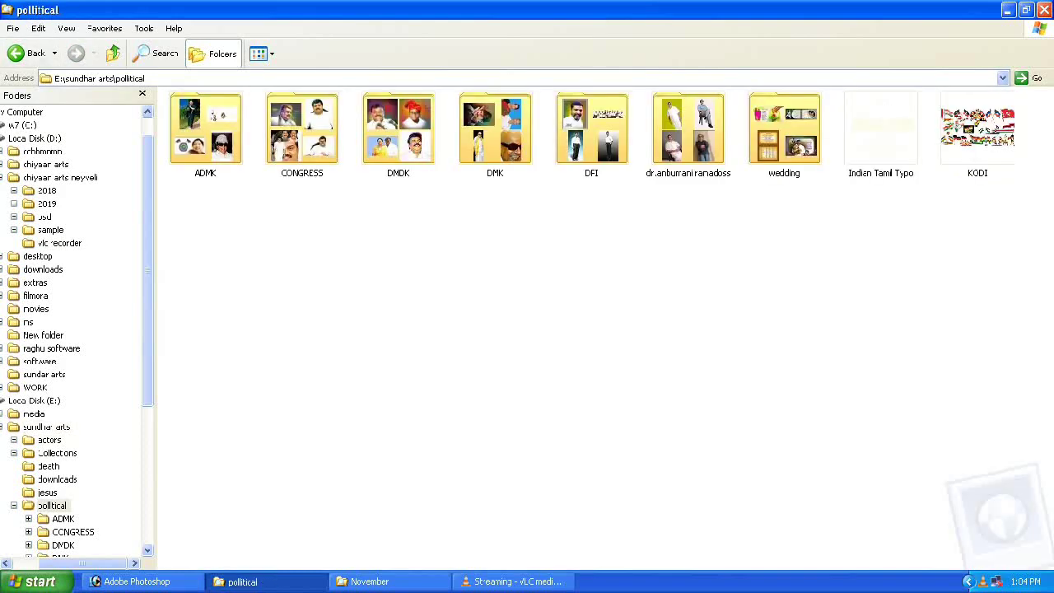
key("d")
key("r")
key("Return")
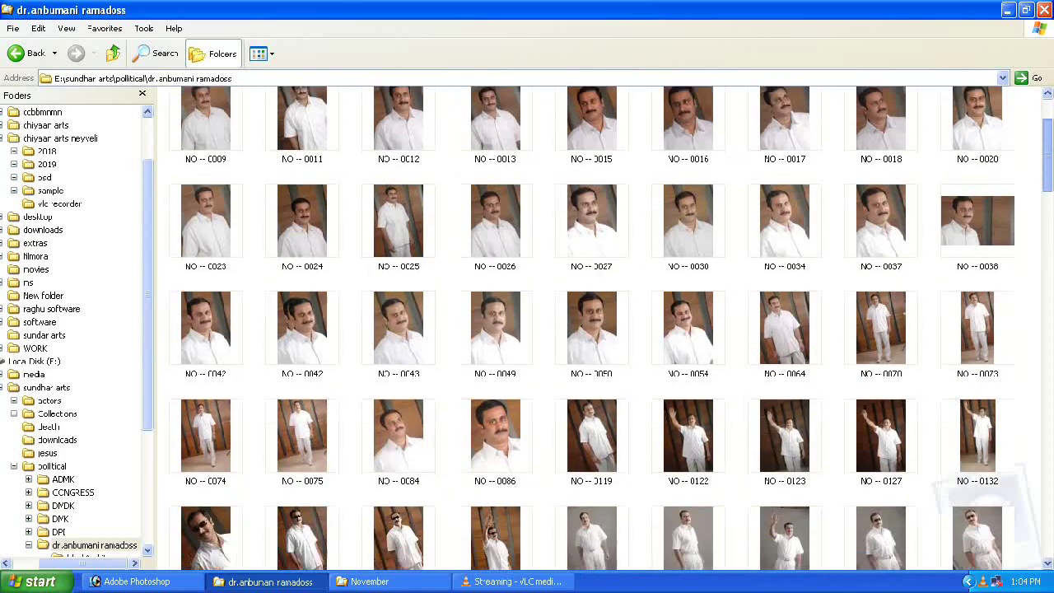
scroll(593, 329, "down", 1)
scroll(593, 330, "down", 3)
scroll(593, 330, "down", 2)
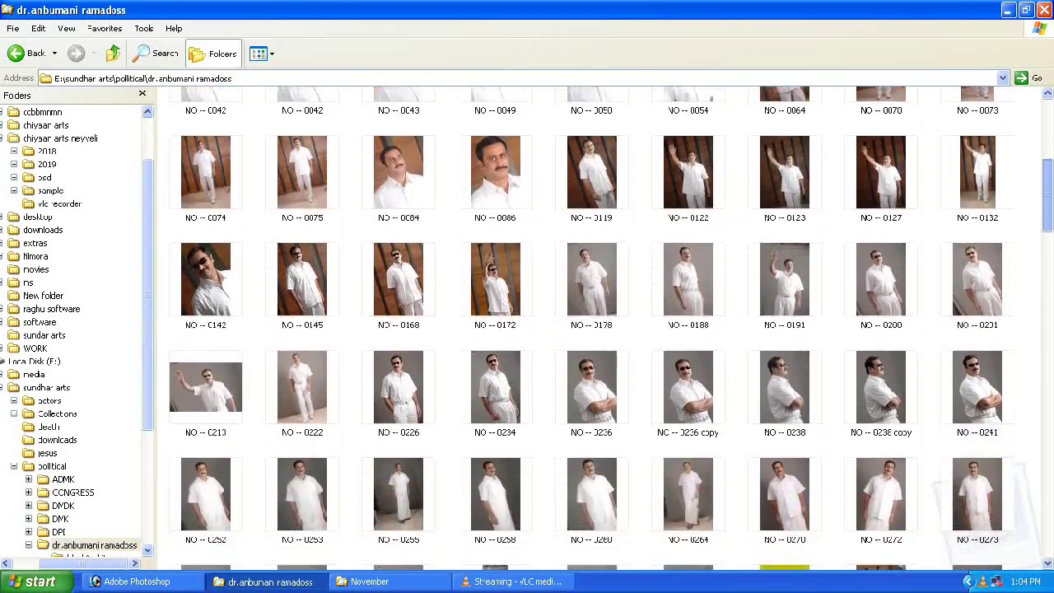
scroll(593, 329, "down", 1)
scroll(593, 329, "down", 2)
scroll(593, 329, "down", 1)
scroll(592, 329, "down", 2)
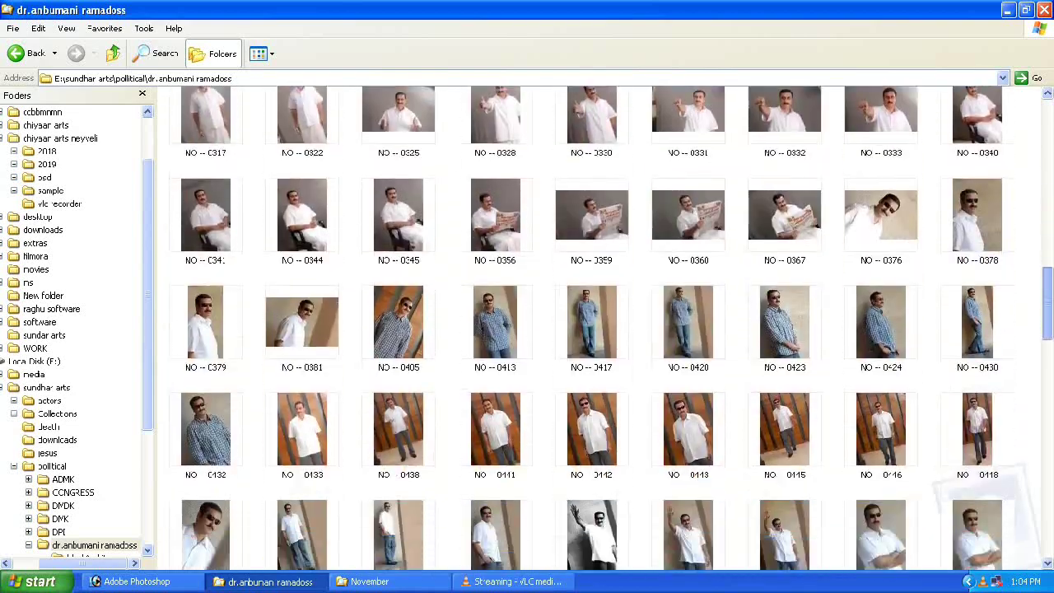
scroll(593, 329, "down", 2)
scroll(592, 330, "down", 3)
scroll(593, 330, "down", 2)
scroll(593, 329, "down", 1)
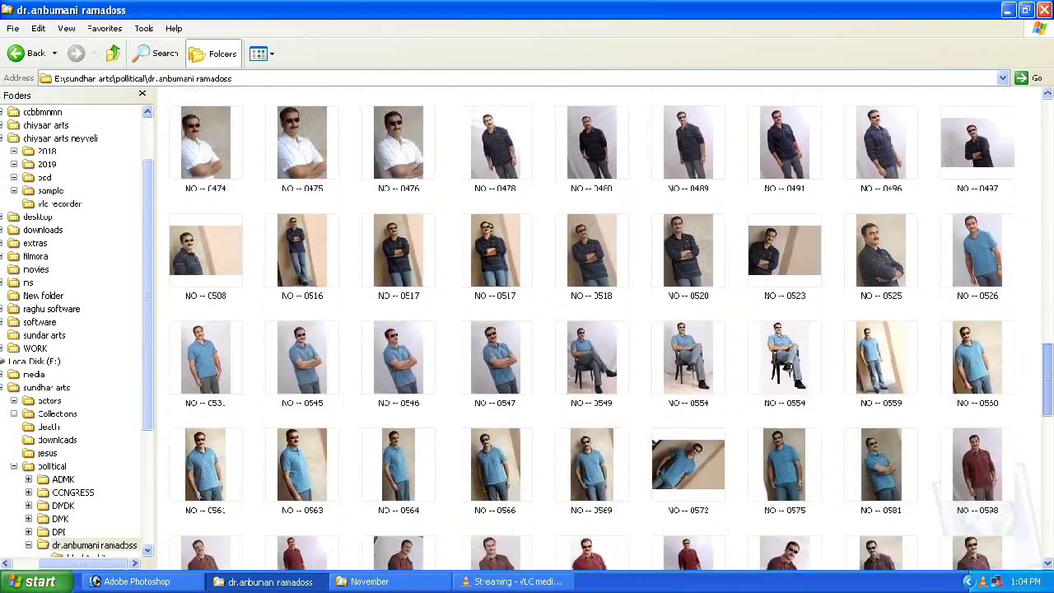
scroll(592, 330, "down", 2)
scroll(593, 329, "down", 2)
scroll(592, 330, "down", 2)
scroll(593, 330, "down", 2)
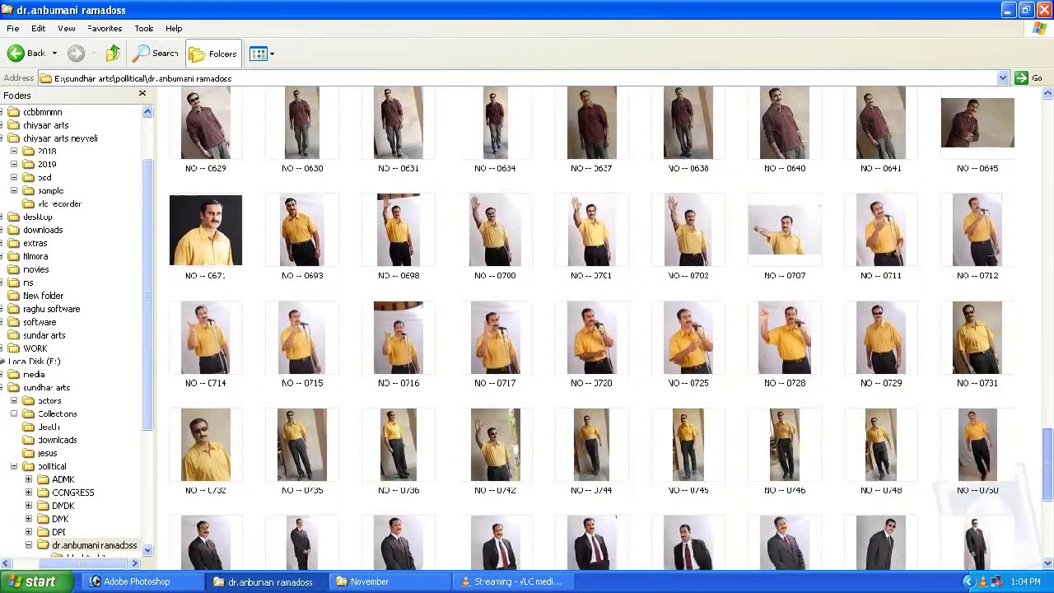
scroll(593, 330, "down", 3)
scroll(593, 330, "down", 2)
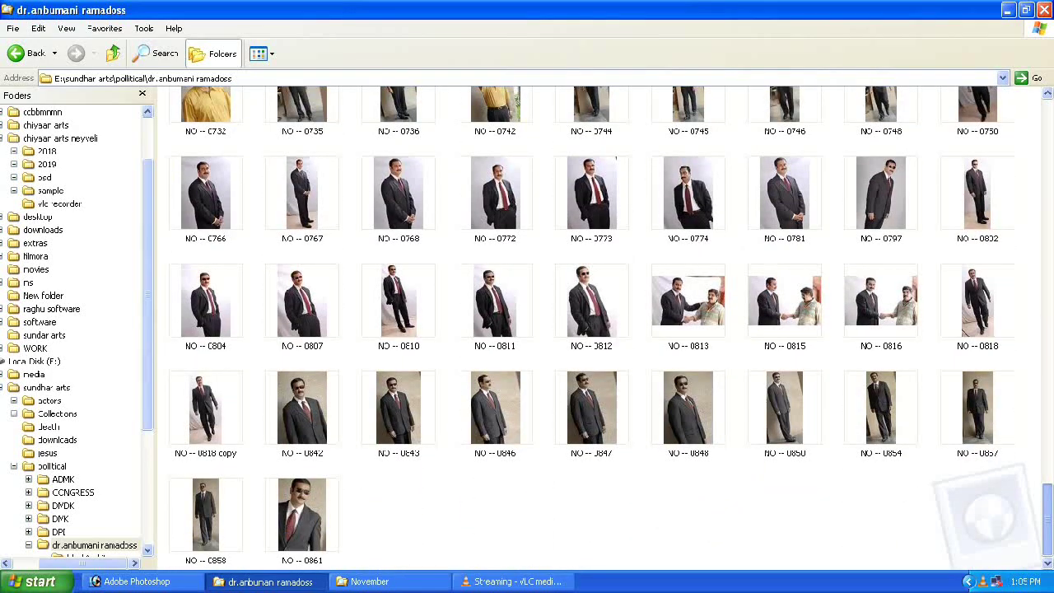
scroll(593, 329, "up", 2)
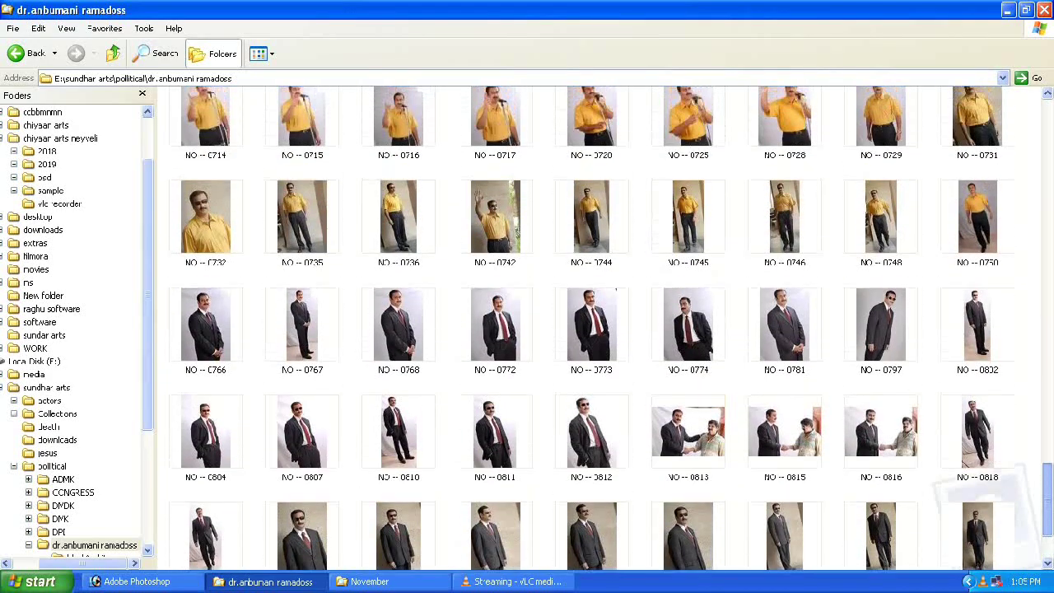
scroll(593, 329, "up", 3)
scroll(593, 329, "up", 7)
scroll(593, 329, "up", 9)
scroll(593, 329, "up", 5)
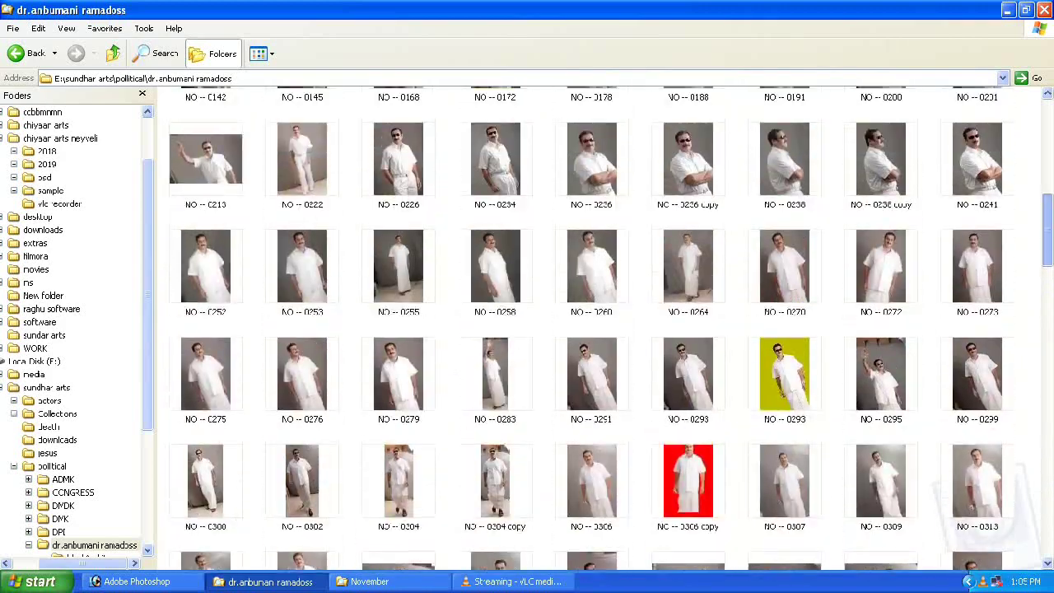
scroll(593, 329, "up", 2)
scroll(593, 329, "down", 5)
scroll(593, 330, "down", 2)
scroll(593, 330, "down", 1)
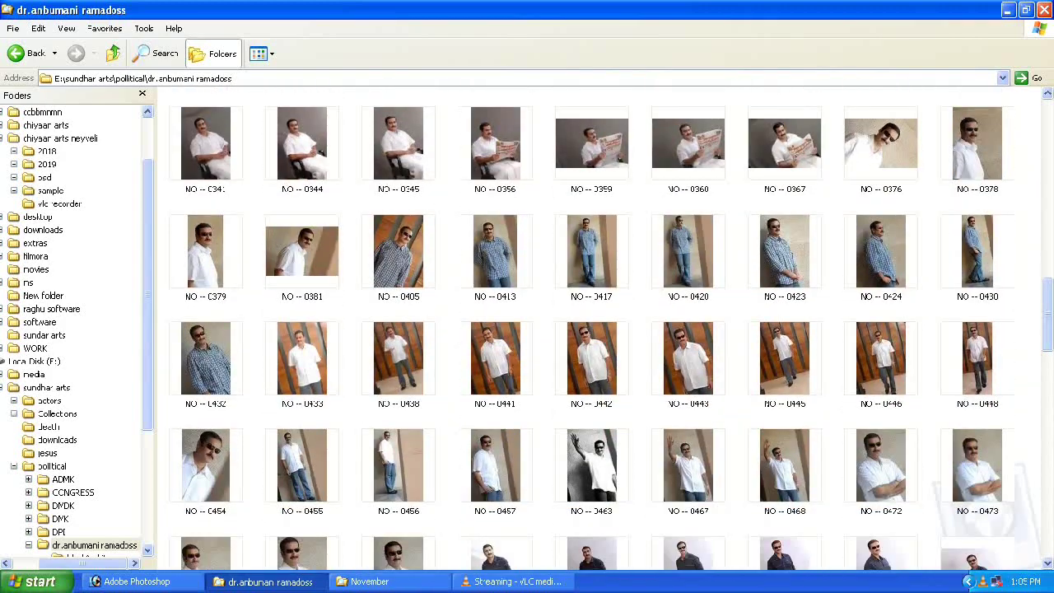
double_click(977, 251)
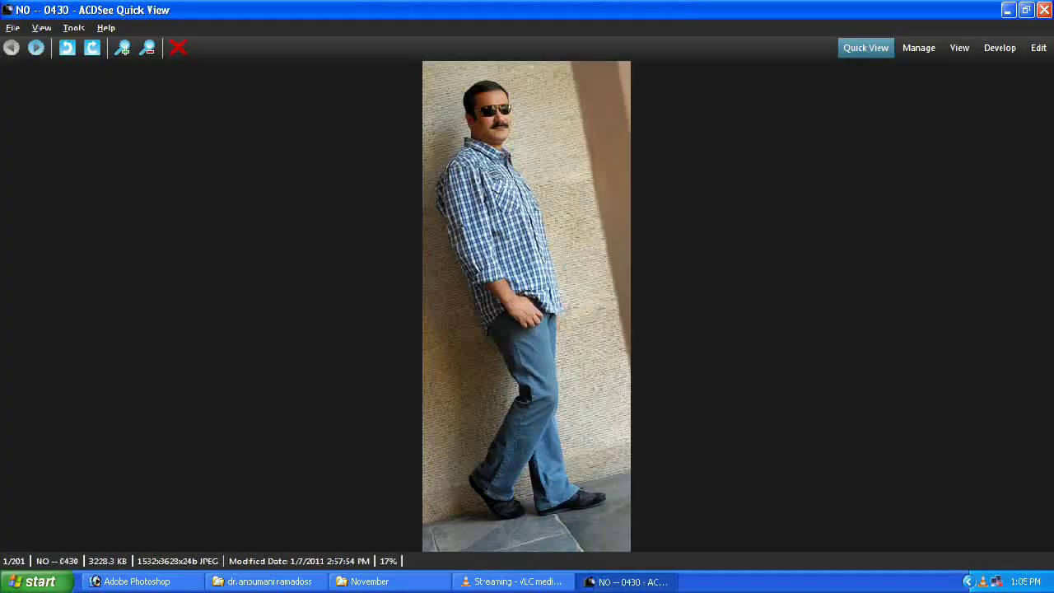
left_click(1044, 10)
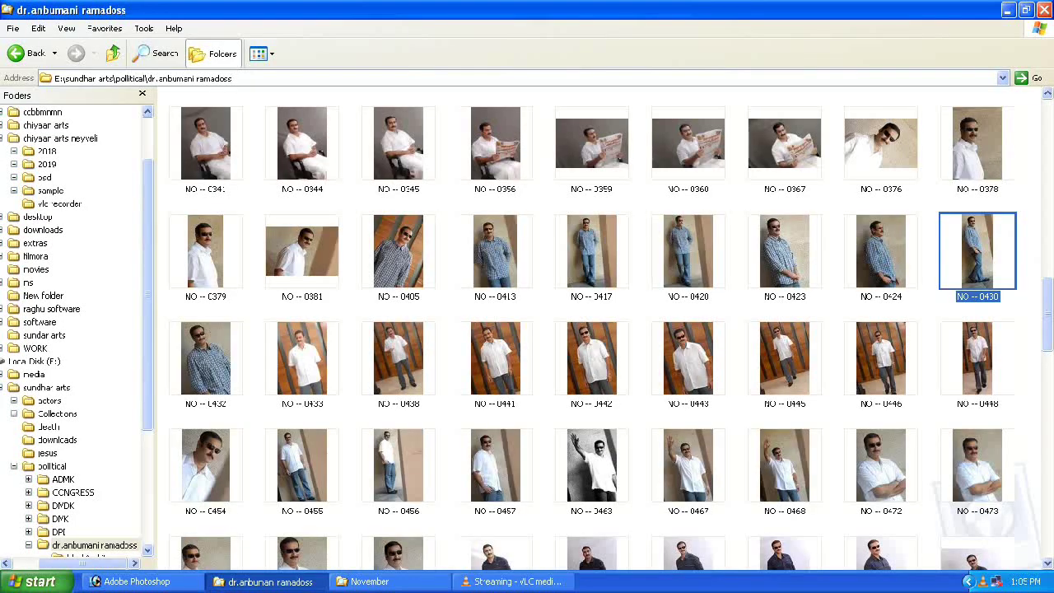
key("Down")
key("Return")
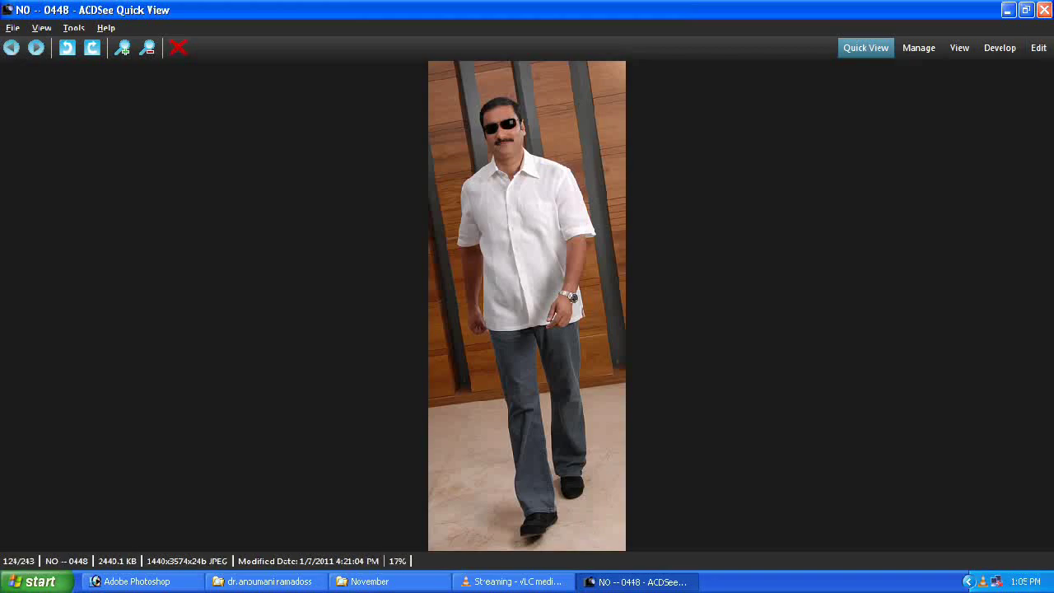
left_click(1044, 10)
scroll(611, 329, "down", 5)
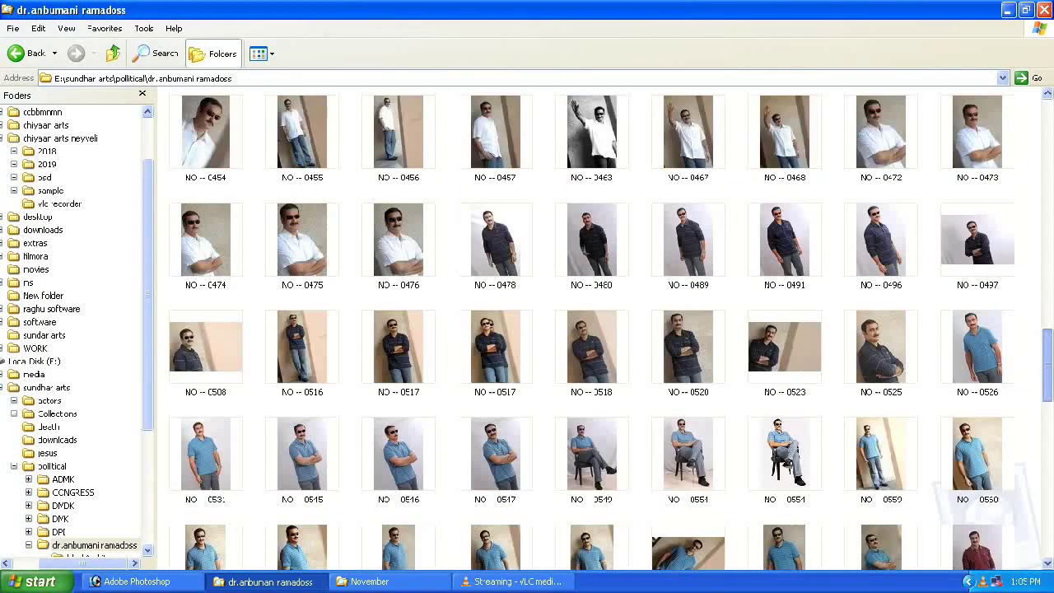
scroll(611, 329, "down", 1)
scroll(611, 330, "down", 3)
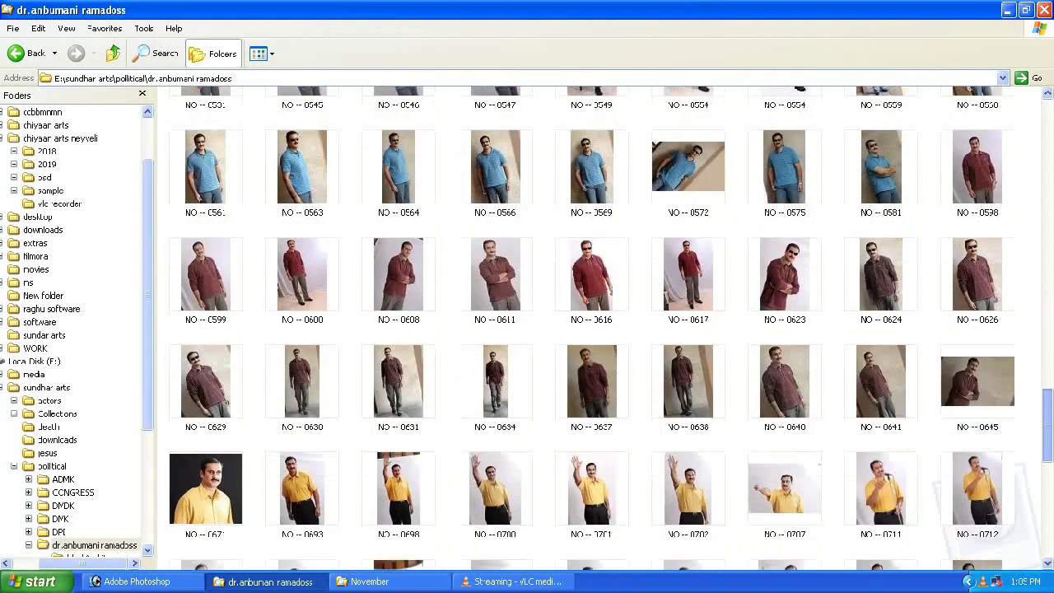
scroll(611, 329, "down", 1)
scroll(611, 329, "down", 1)
scroll(611, 330, "down", 3)
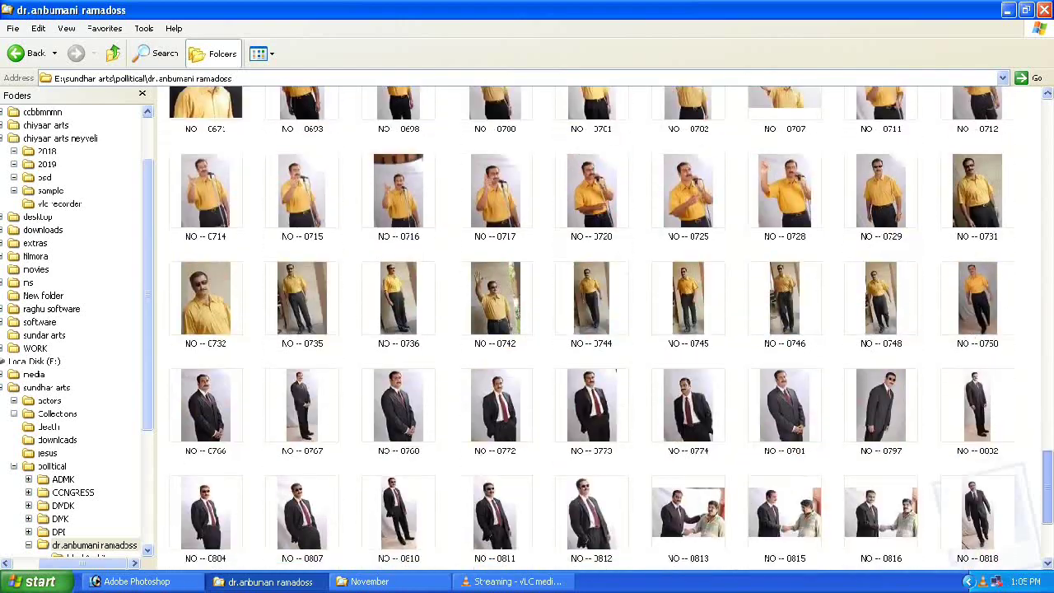
scroll(611, 329, "down", 1)
double_click(591, 339)
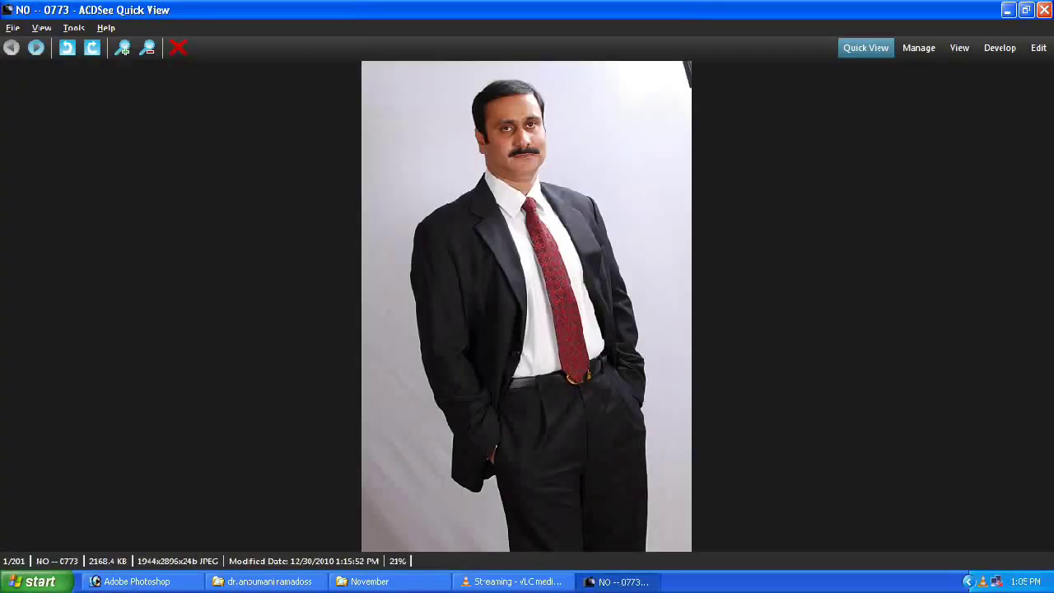
key("KP_Add")
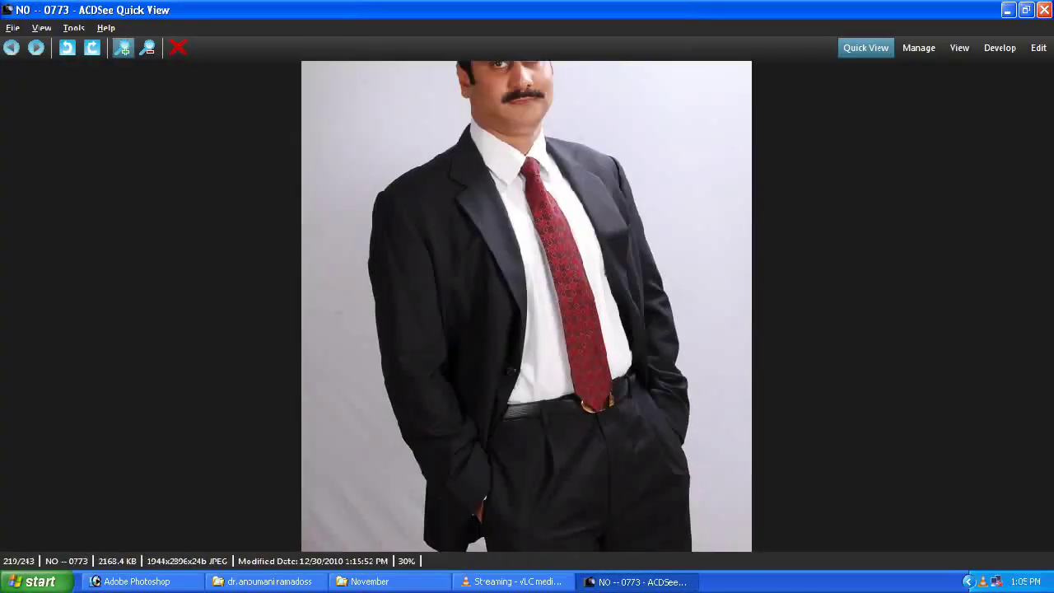
key("KP_Add")
key("KP_Add")
scroll(527, 306, "up", 3)
scroll(526, 307, "up", 3)
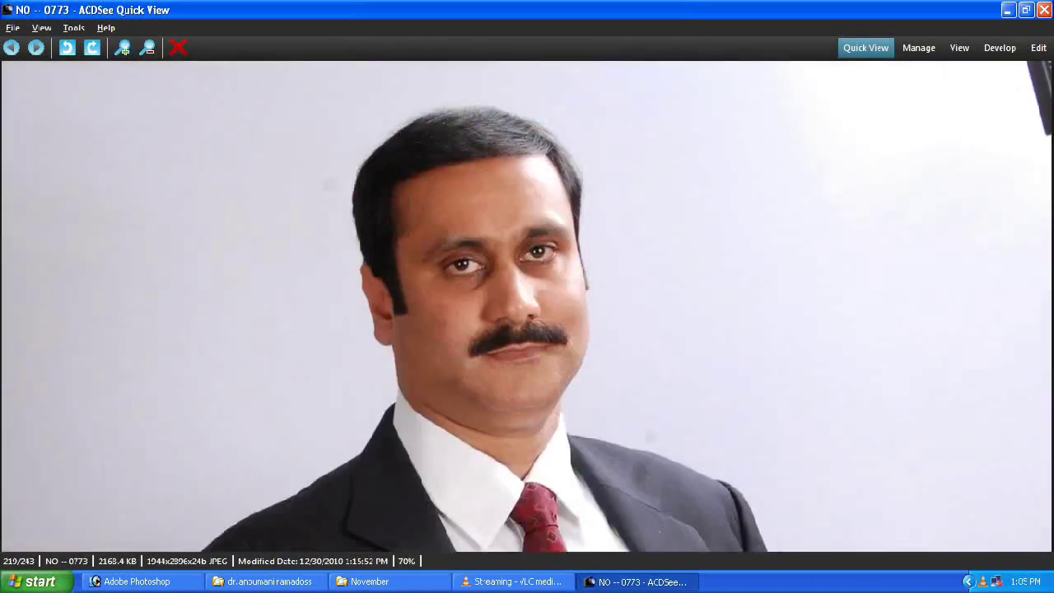
left_click(122, 48)
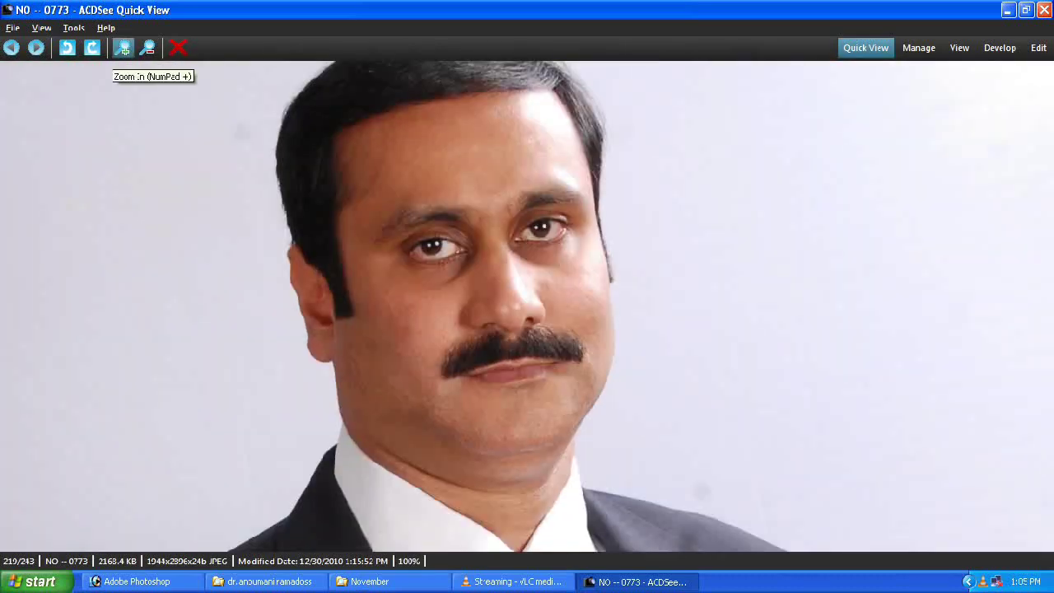
left_click(121, 47)
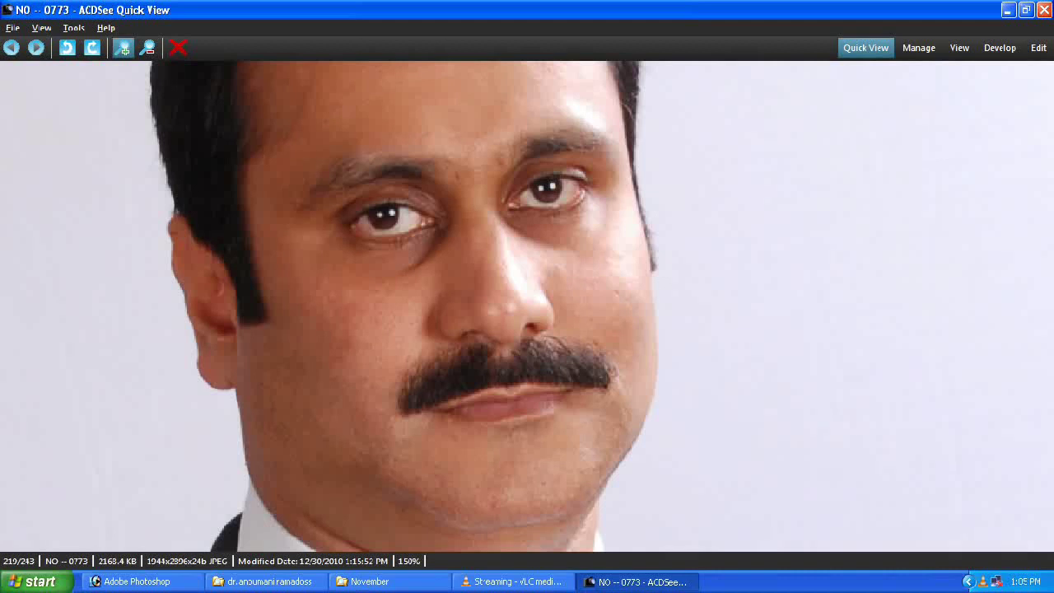
left_click(148, 48)
left_click(148, 48)
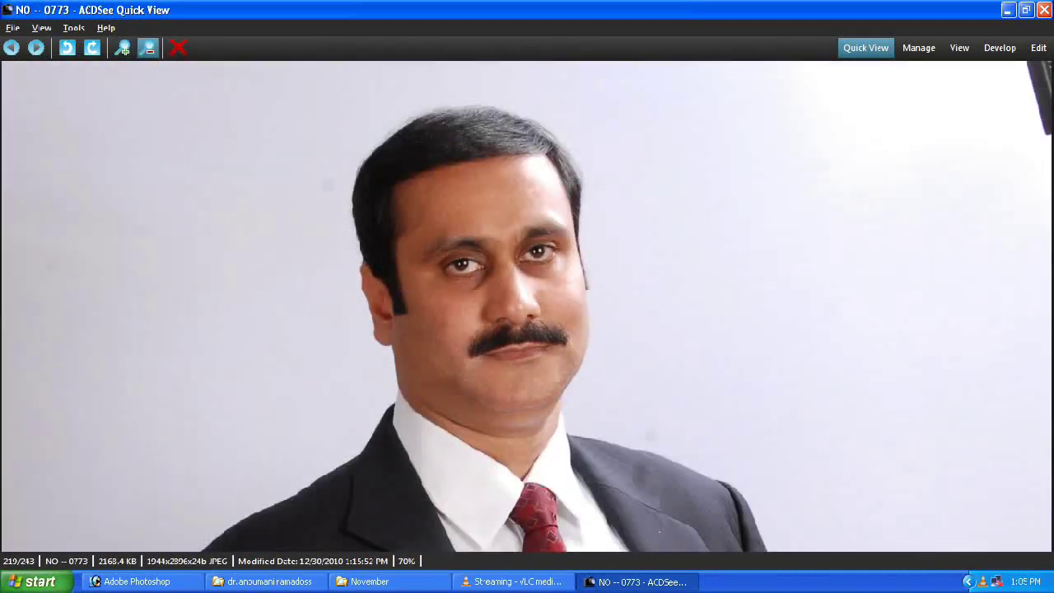
left_click(148, 48)
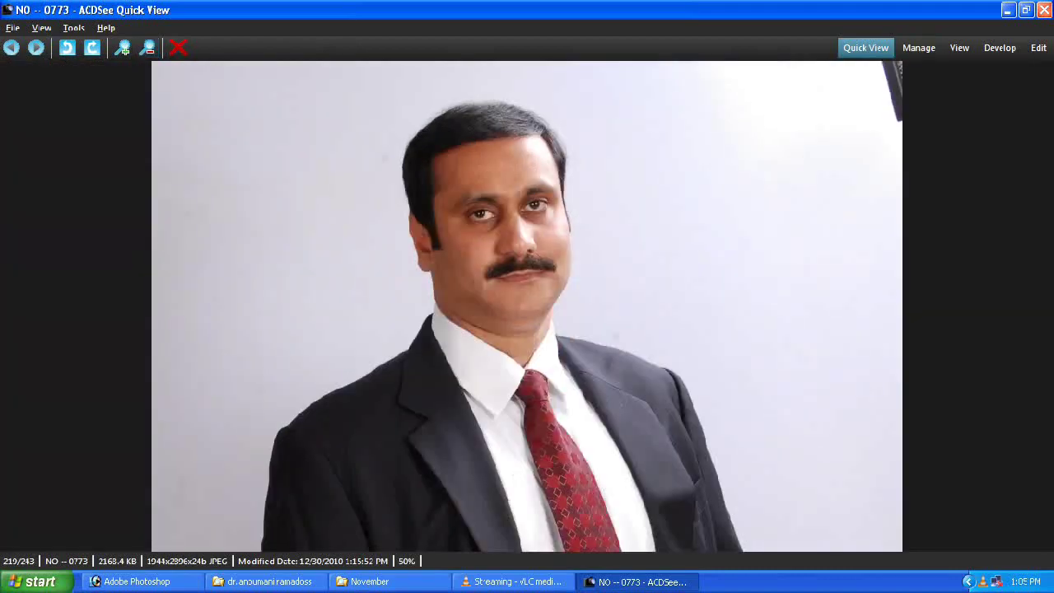
key("Escape")
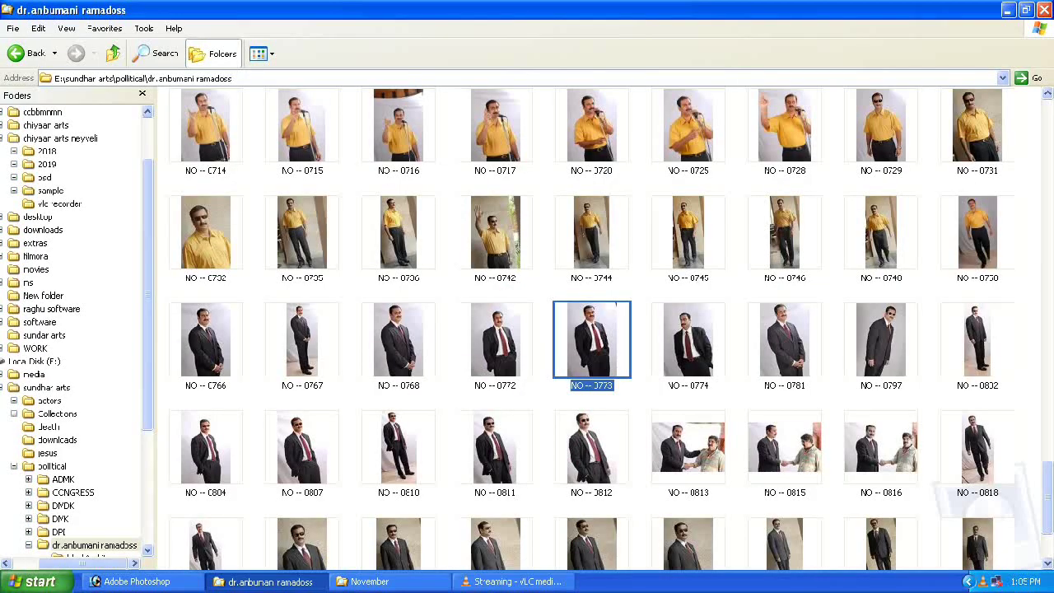
Scroll to the top, view the Psd subfolder's poster files, then navigate back out twice
scroll(591, 329, "up", 10)
scroll(591, 329, "up", 10)
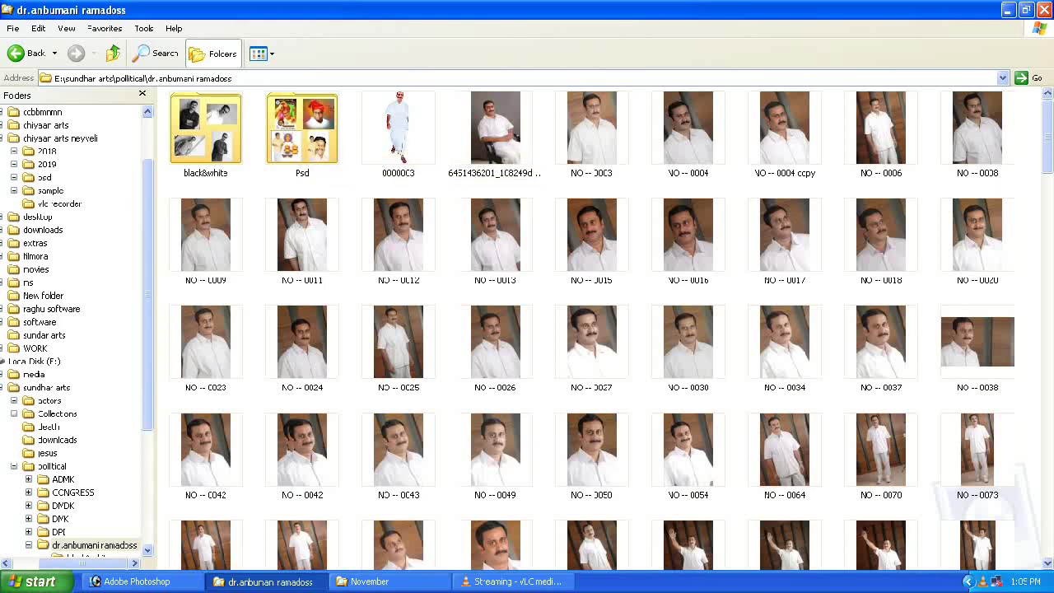
double_click(301, 130)
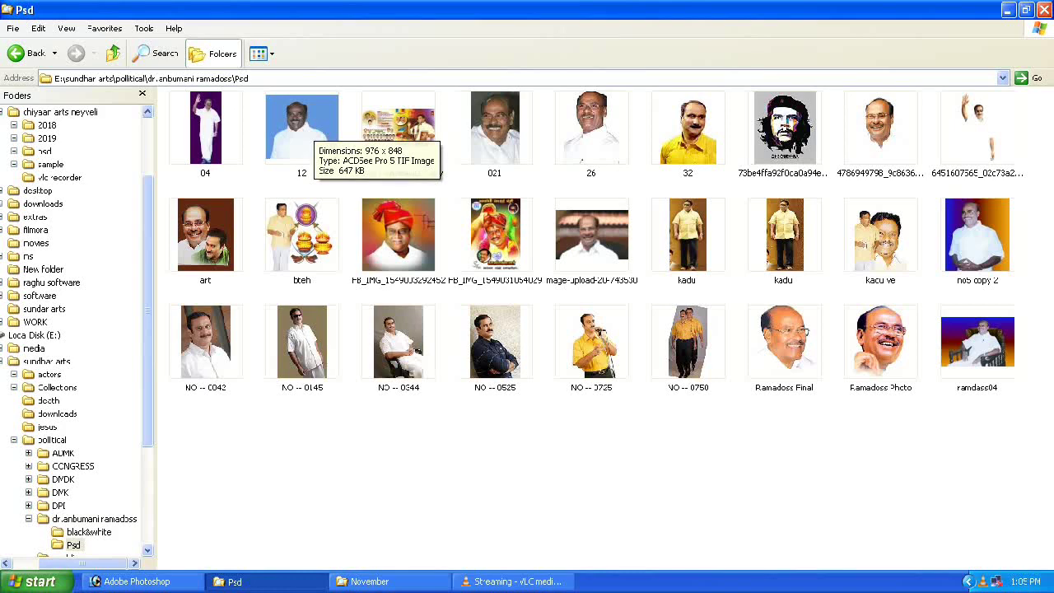
left_click(29, 52)
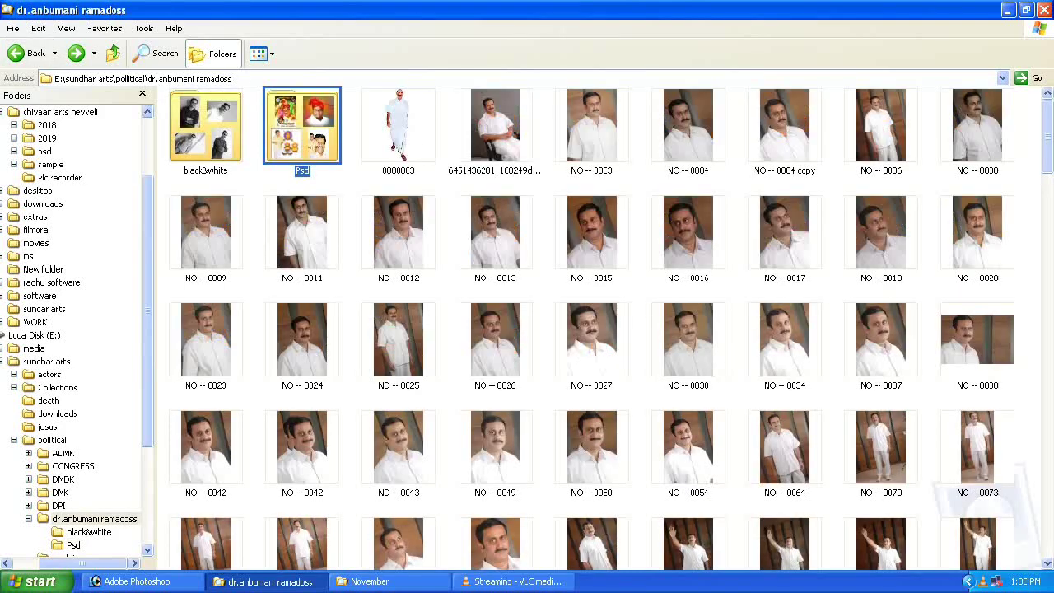
mouse_move(398, 127)
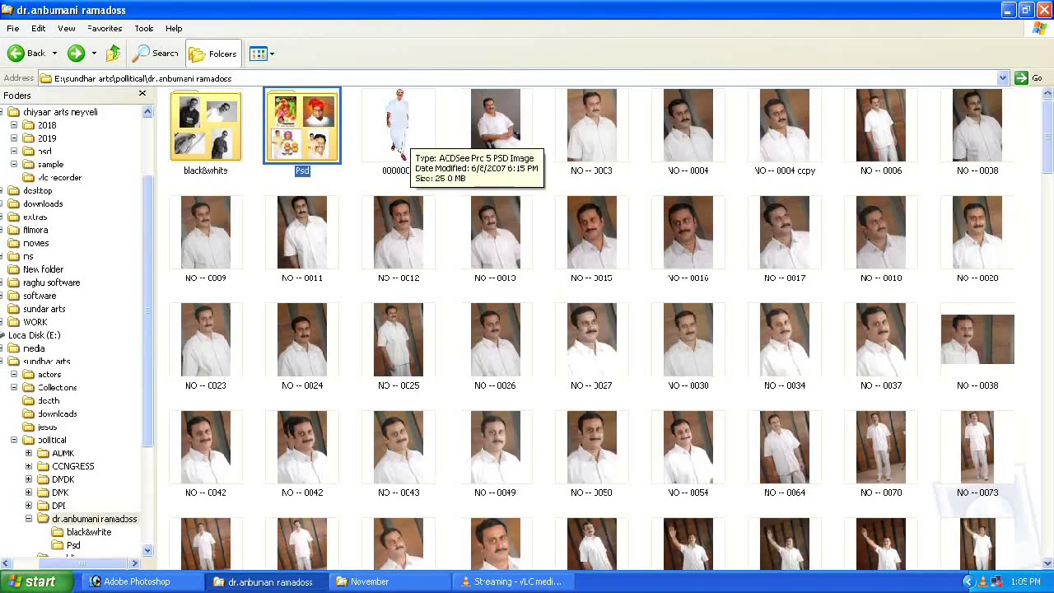
left_click(29, 53)
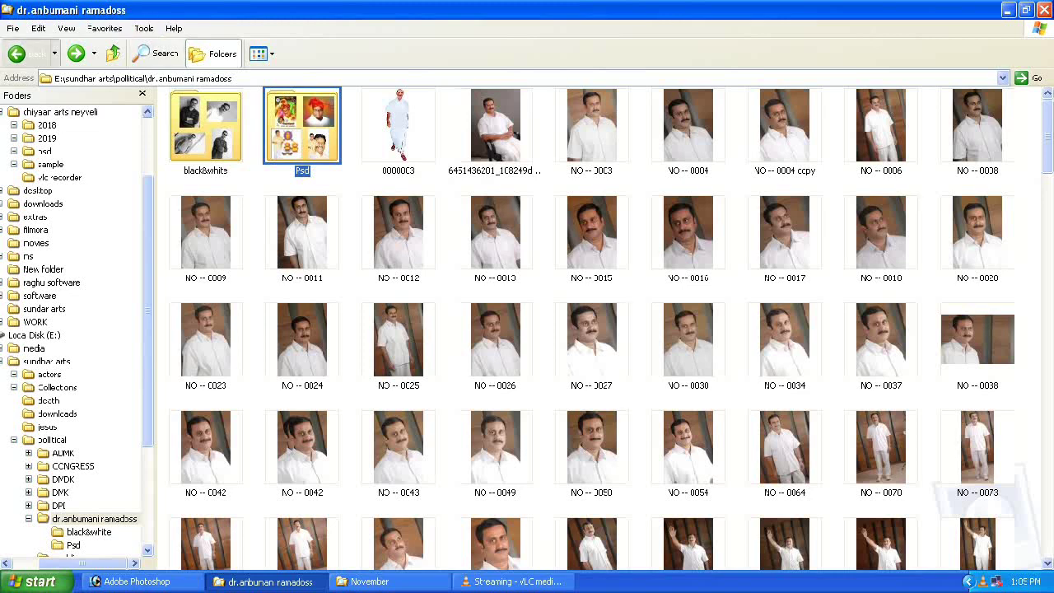